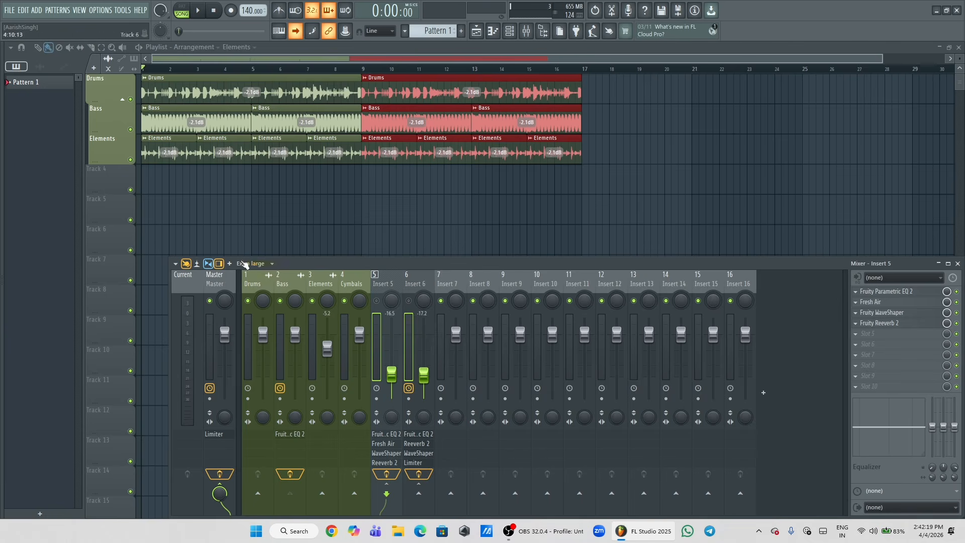
- Examine the Fruity Limiter on the Master track and close it
{"action": "left_click", "coordinate": [216, 278]}
{"action": "left_click", "coordinate": [928, 293]}
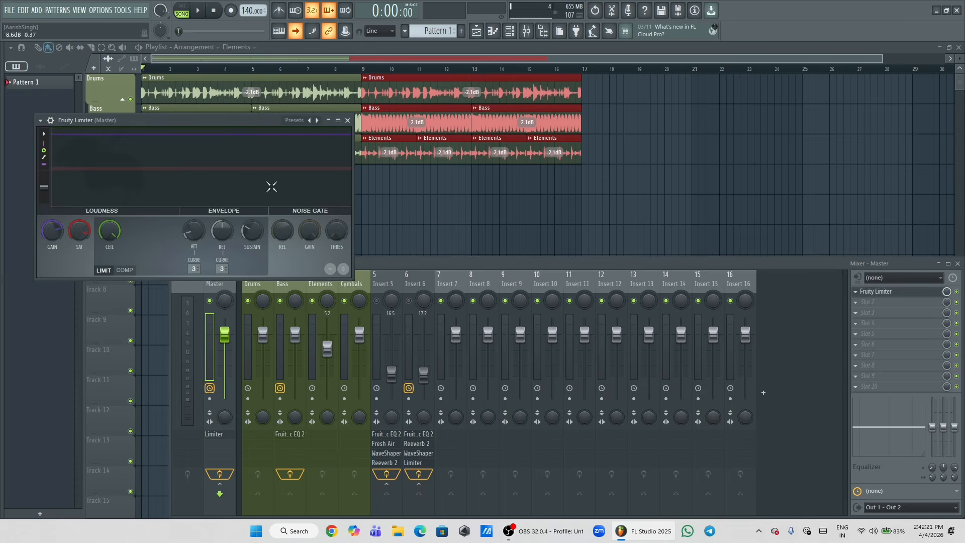
{"action": "left_click", "coordinate": [351, 120]}
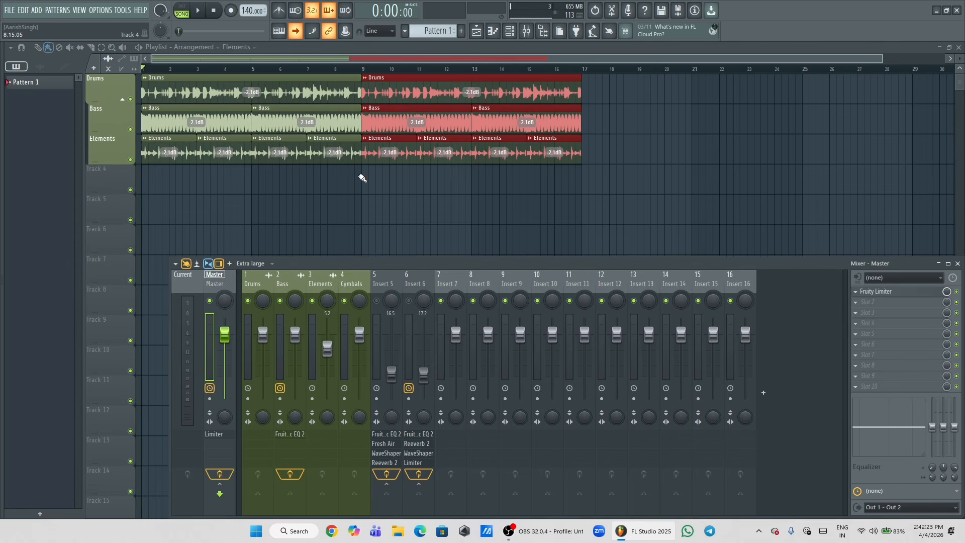
- Inspect the mixer routing of Insert 5, Bass and Drums, and audition the arrangement with Inserts 5 and 6 muted
{"action": "left_click", "coordinate": [390, 285]}
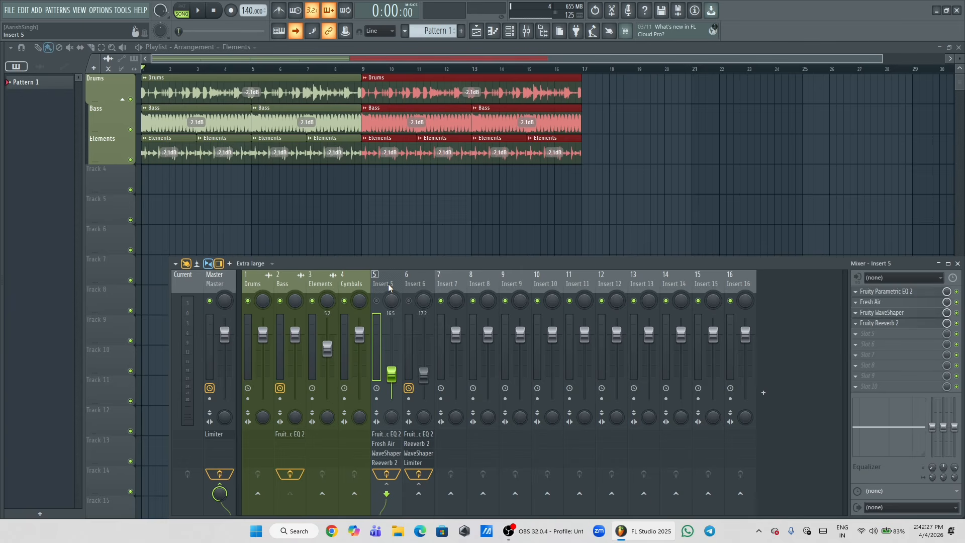
{"action": "left_click", "coordinate": [292, 285]}
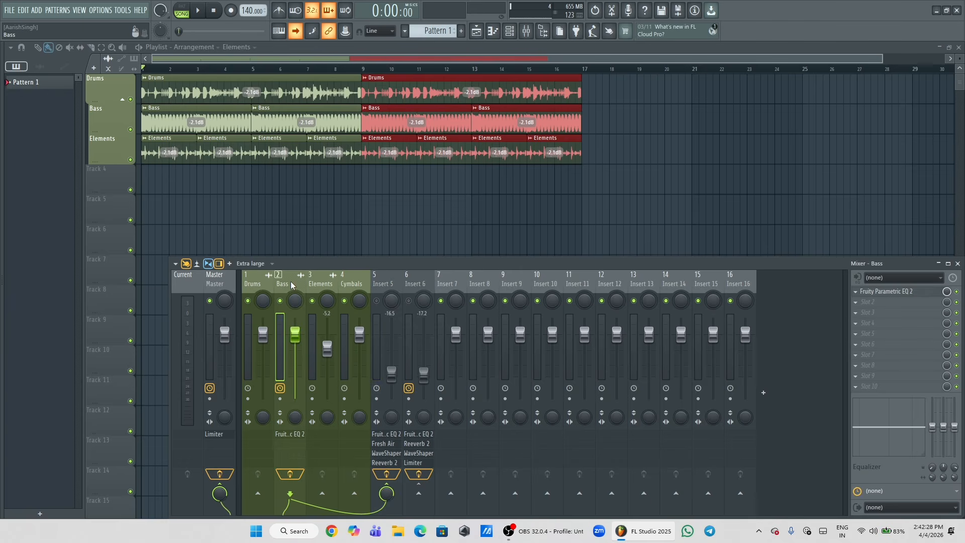
{"action": "left_click", "coordinate": [252, 285]}
{"action": "left_click", "coordinate": [390, 283]}
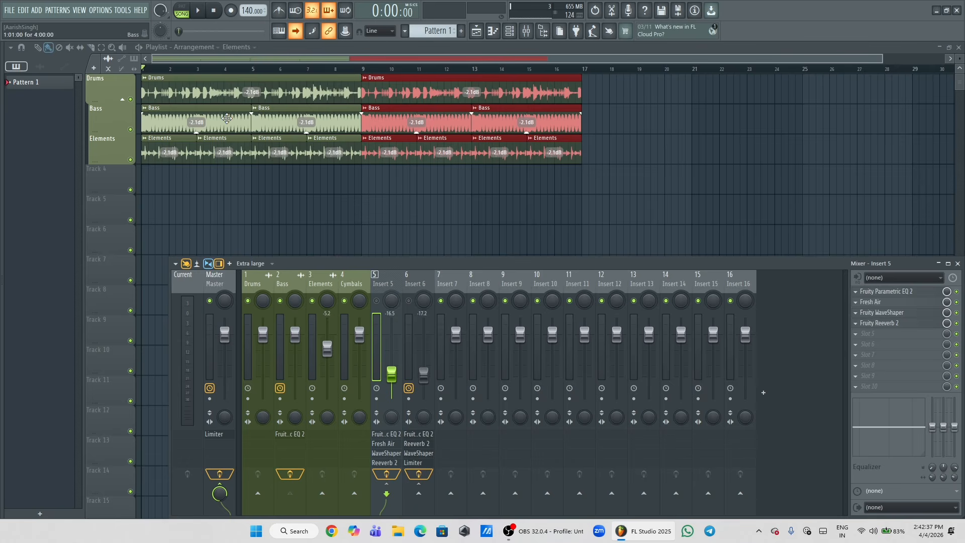
{"action": "key", "text": "space"}
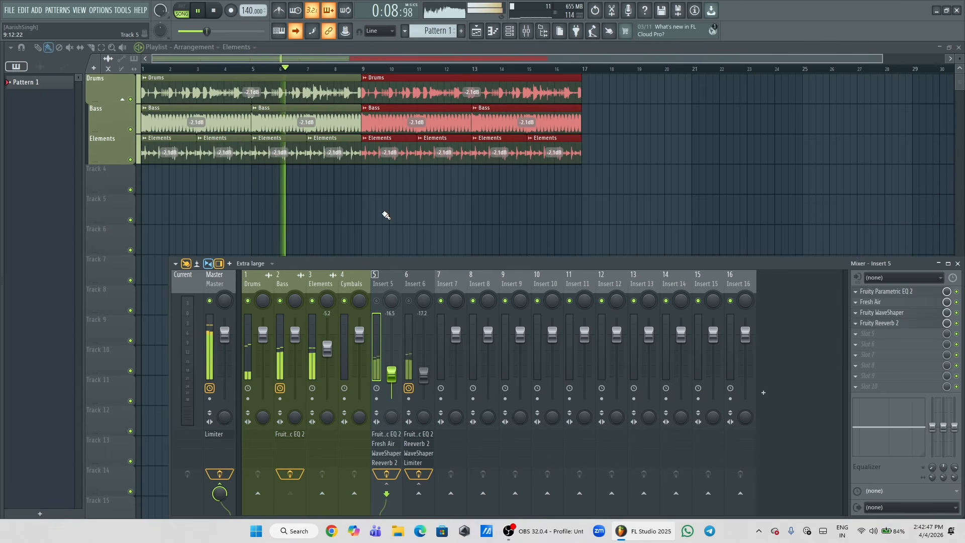
{"action": "key", "text": "space"}
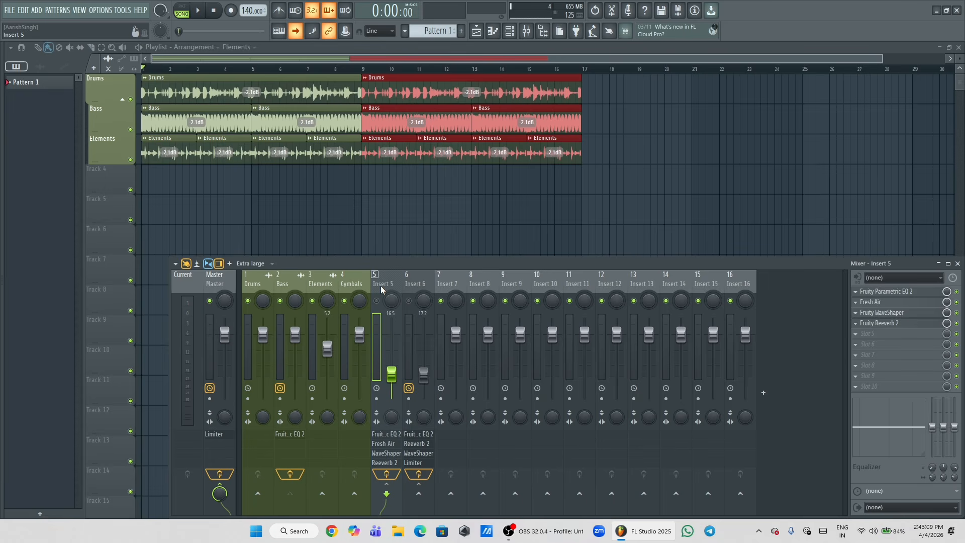
- Select Insert 5 and Insert 6 together and play the arrangement from the start with both muted
{"action": "left_click", "coordinate": [409, 286], "text": "ctrl"}
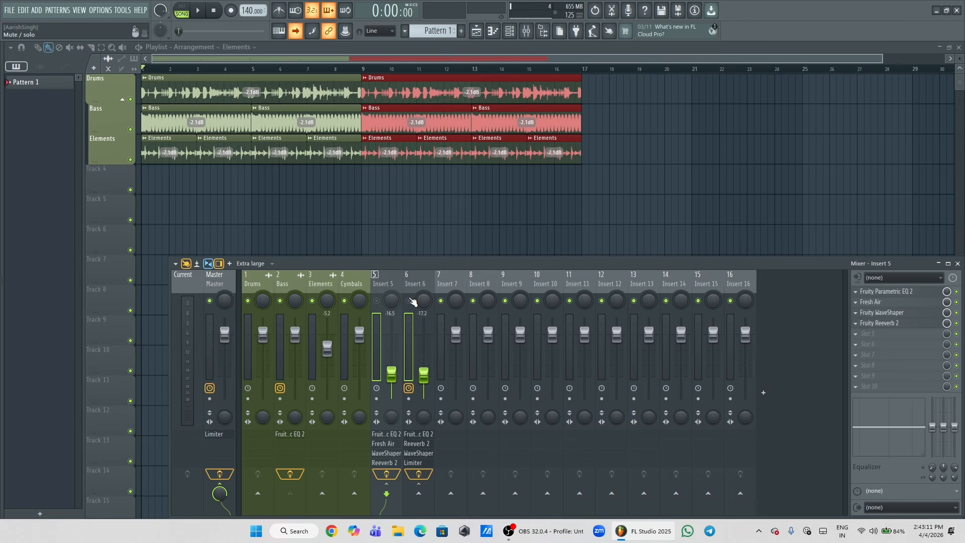
{"action": "left_click", "coordinate": [409, 300]}
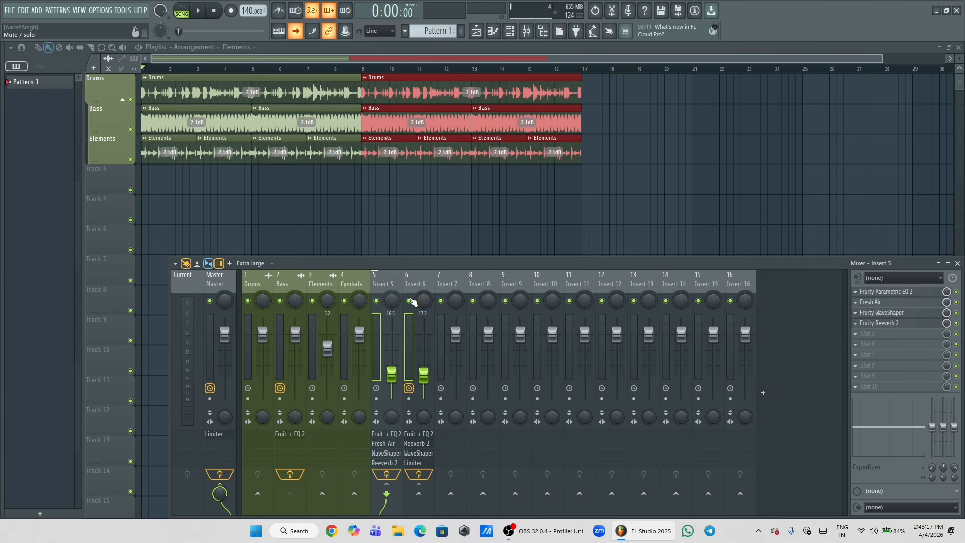
{"action": "left_click", "coordinate": [409, 300]}
{"action": "key", "text": "space"}
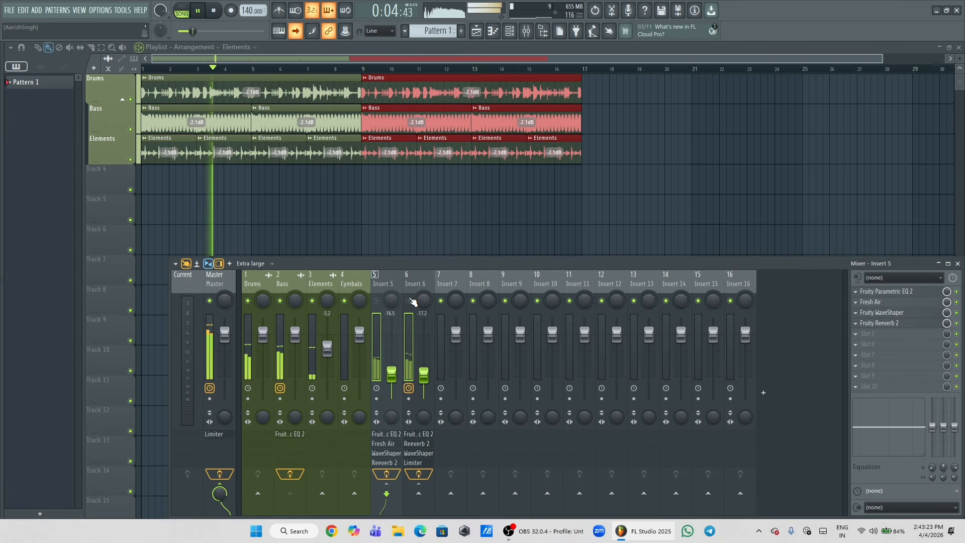
{"action": "key", "text": "space"}
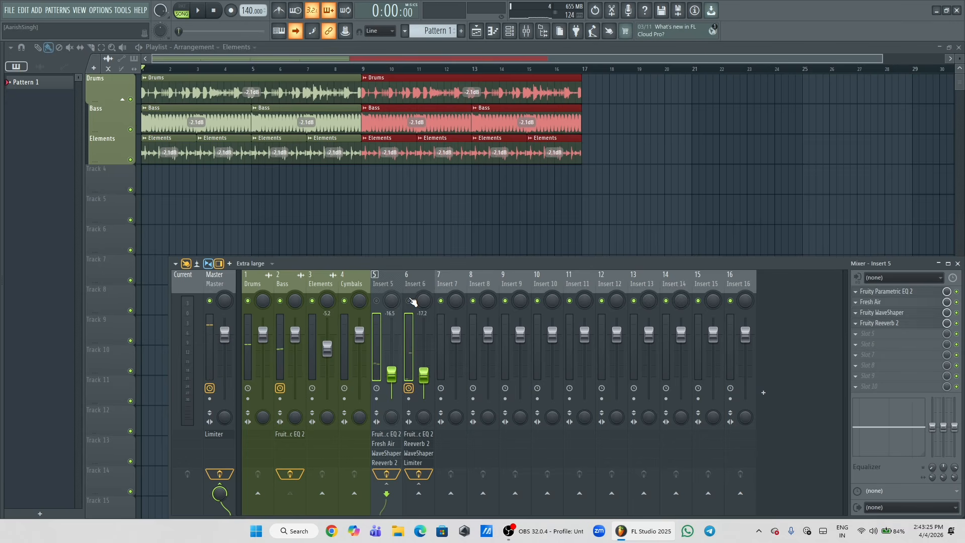
- Unmute Inserts 5 and 6, compare playback with them off and on, and leave both active
{"action": "left_click", "coordinate": [410, 301]}
{"action": "key", "text": "space"}
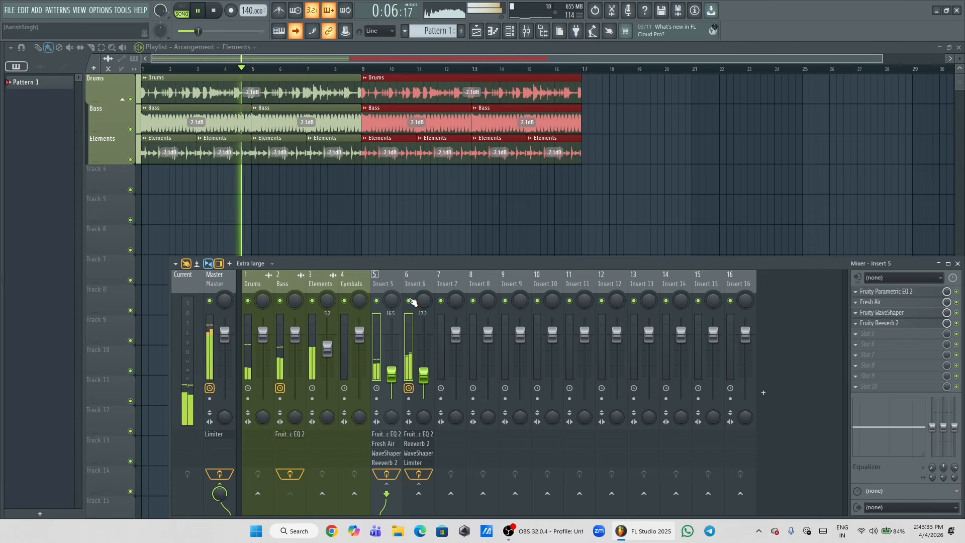
{"action": "left_click", "coordinate": [409, 300]}
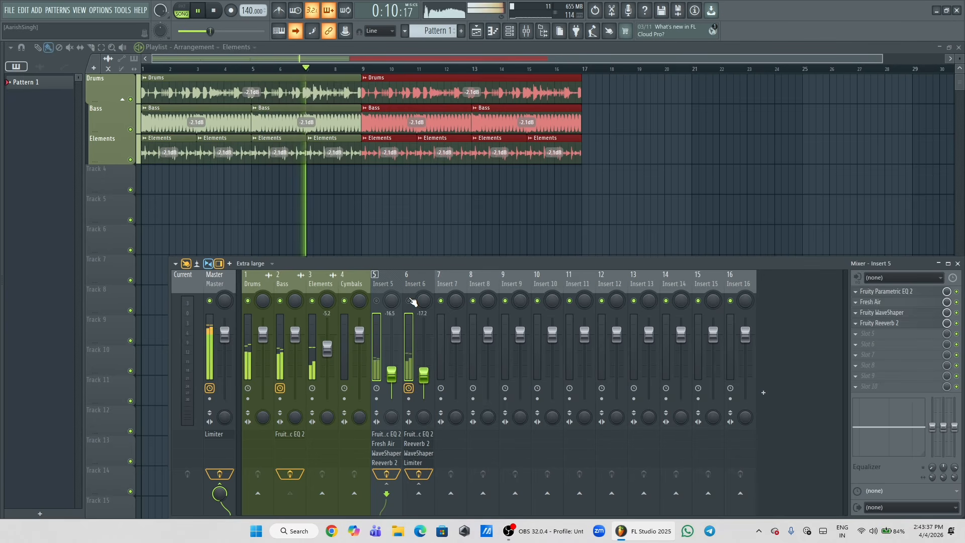
{"action": "left_click", "coordinate": [409, 300]}
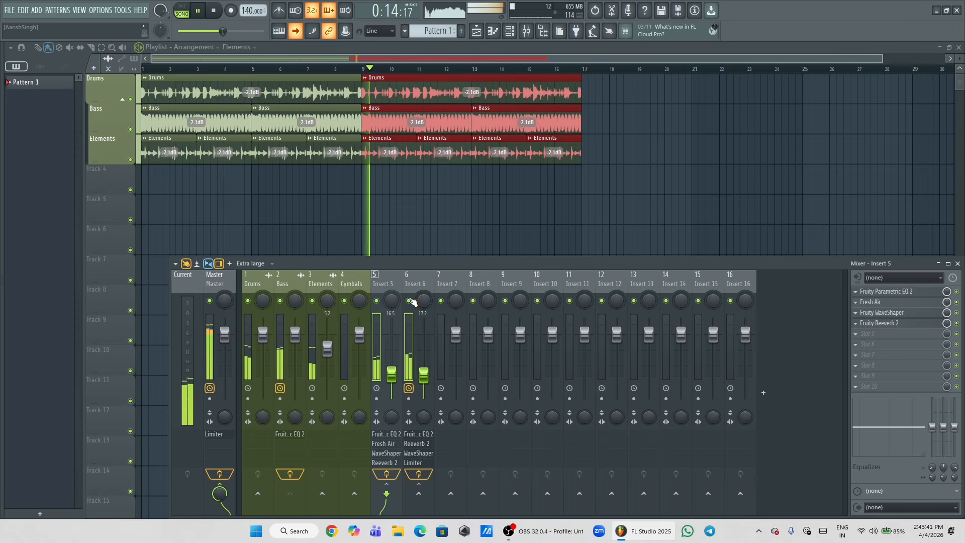
{"action": "key", "text": "space"}
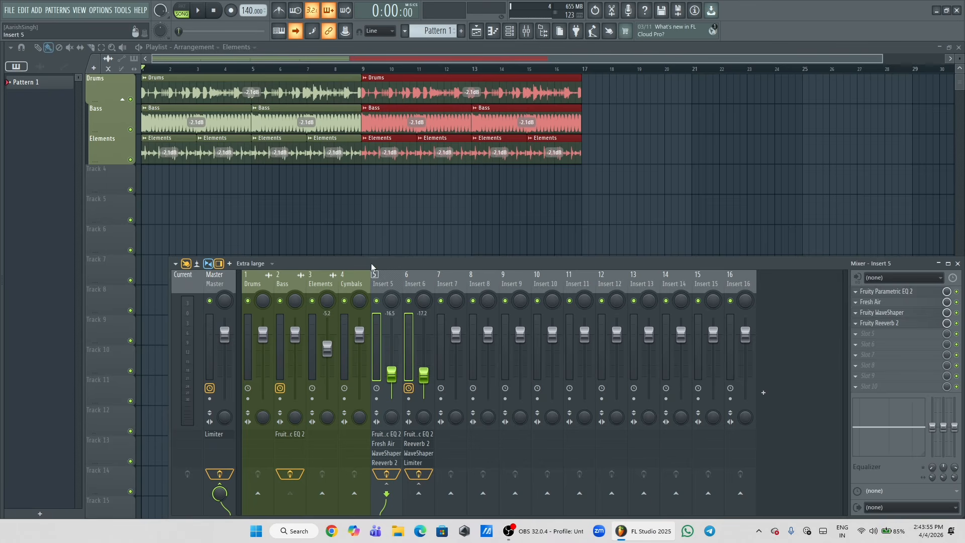
- Check the Drums send to Insert 6 and reset Insert 6's volume fader to its default level
{"action": "left_click", "coordinate": [261, 282]}
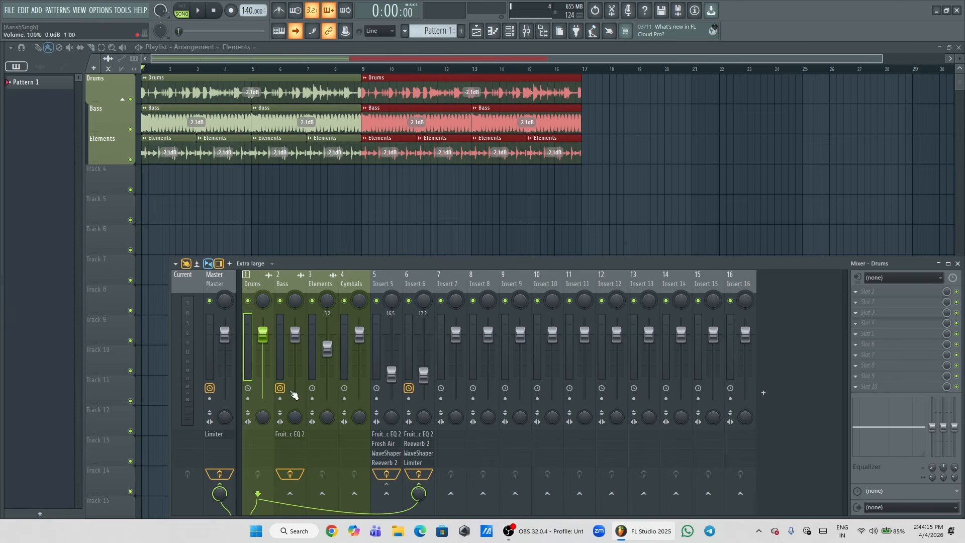
{"action": "left_click", "coordinate": [418, 283]}
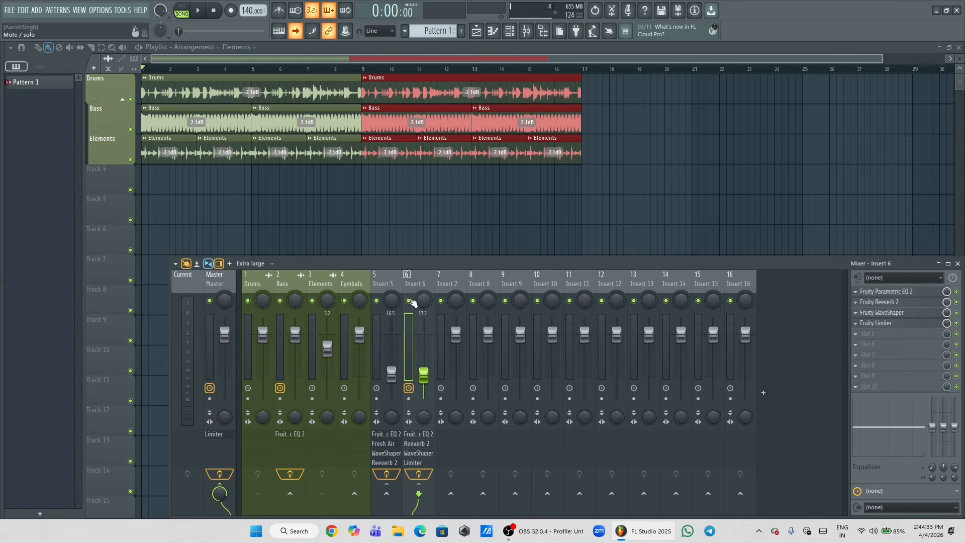
{"action": "left_click", "coordinate": [253, 284]}
{"action": "left_click", "coordinate": [416, 285]}
{"action": "left_click_drag", "start_coordinate": [424, 375], "coordinate": [423, 360]}
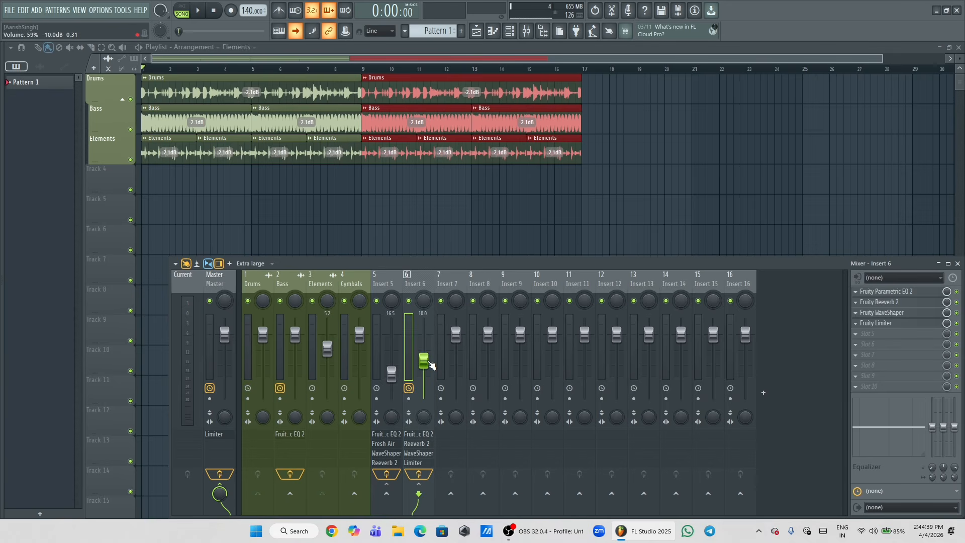
{"action": "right_click", "coordinate": [424, 360]}
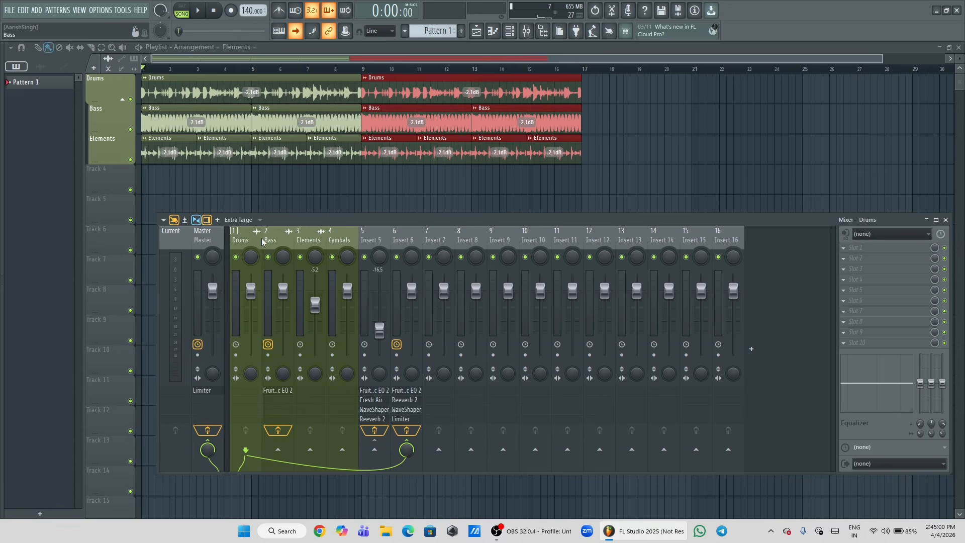
- Select the Drums and Elements tracks together and route them to Insert 6
{"action": "left_click", "coordinate": [240, 243]}
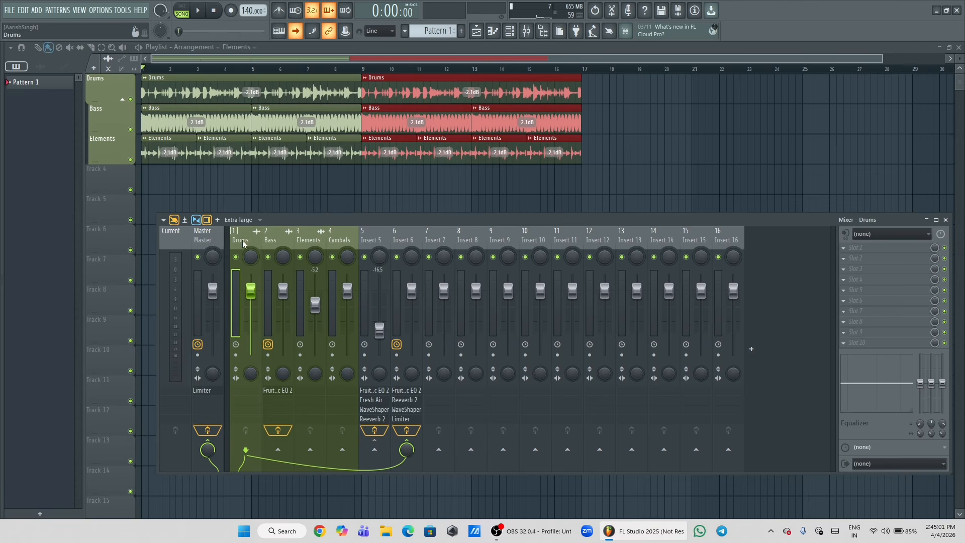
{"action": "left_click", "coordinate": [304, 242], "text": "ctrl"}
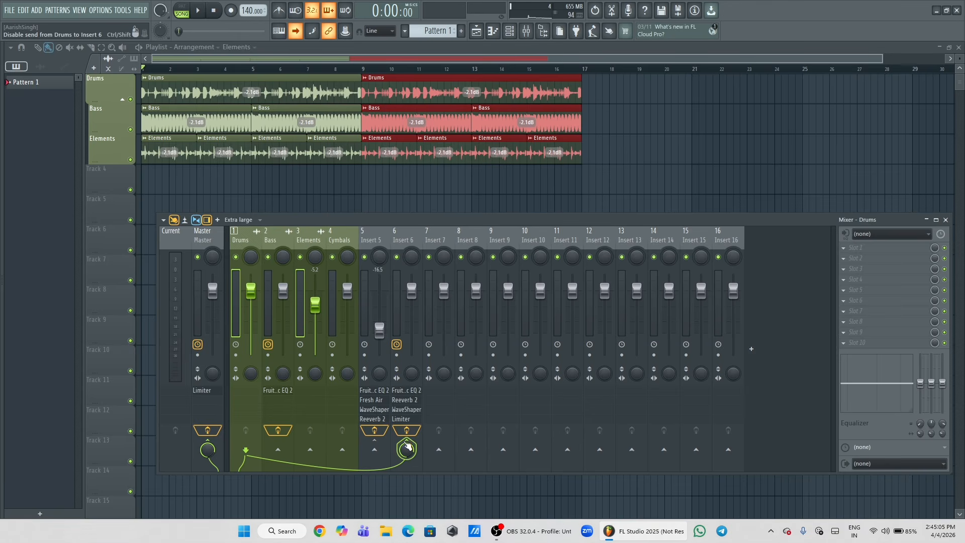
{"action": "left_click", "coordinate": [407, 447]}
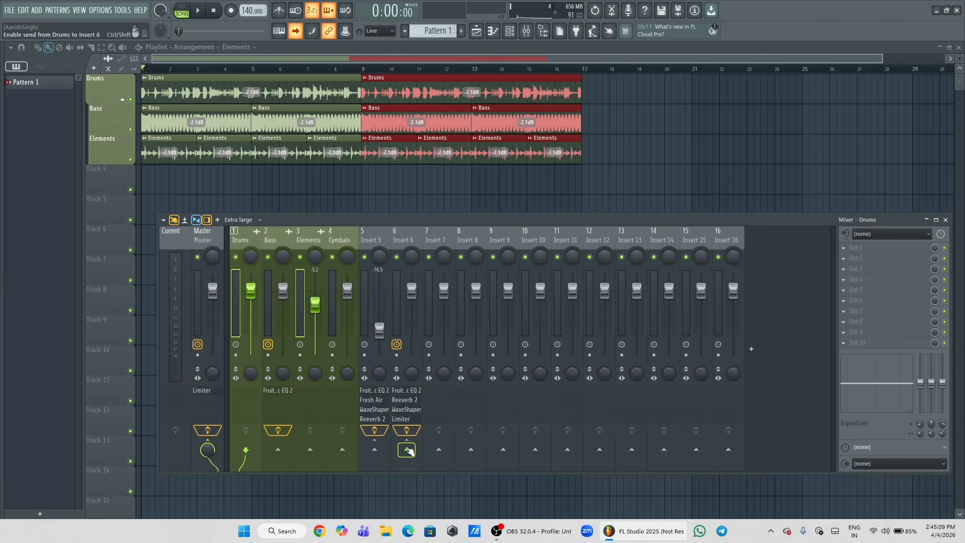
{"action": "left_click", "coordinate": [406, 449]}
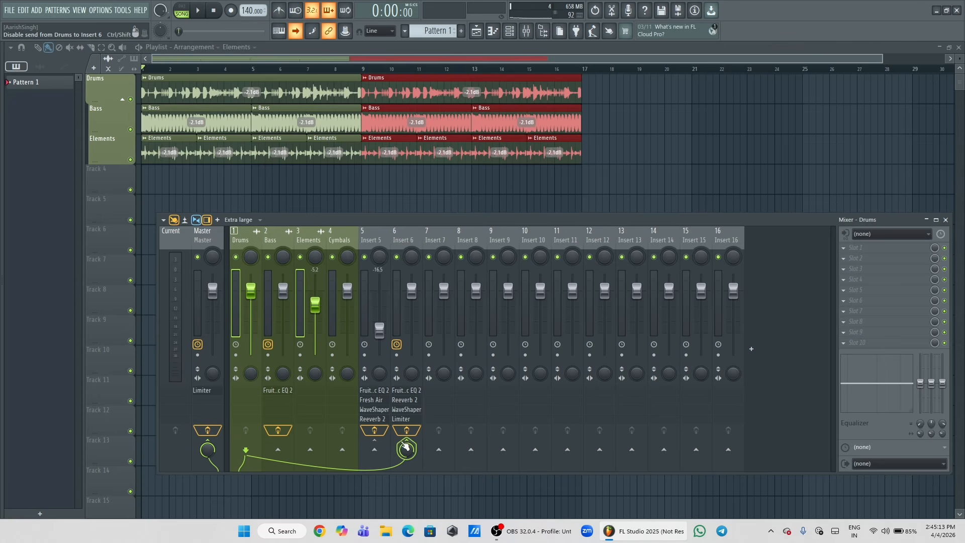
{"action": "right_click", "coordinate": [405, 445]}
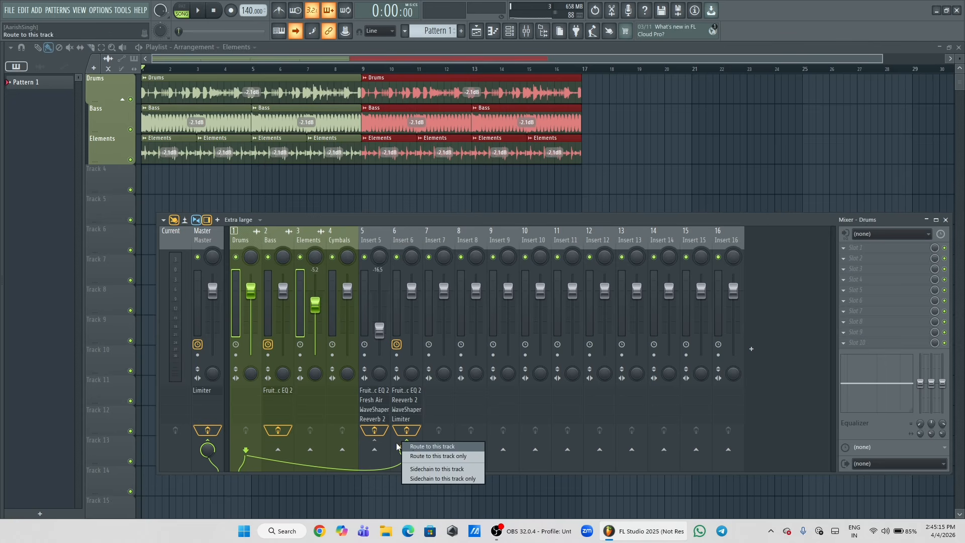
{"action": "left_click", "coordinate": [404, 447]}
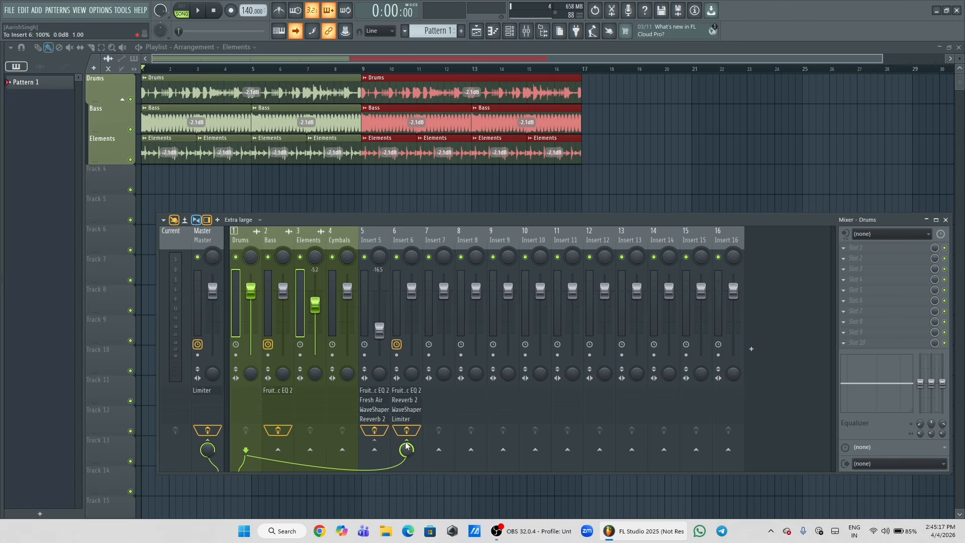
{"action": "left_click", "coordinate": [406, 440]}
{"action": "left_click", "coordinate": [406, 441]}
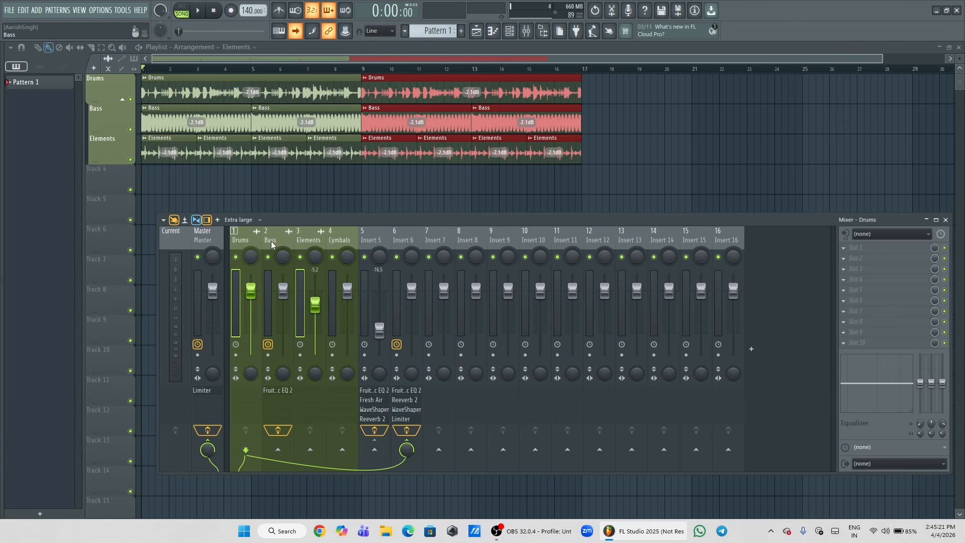
- Check the routing of the Elements, Insert 6 and Drums tracks one after another
{"action": "left_click", "coordinate": [308, 240]}
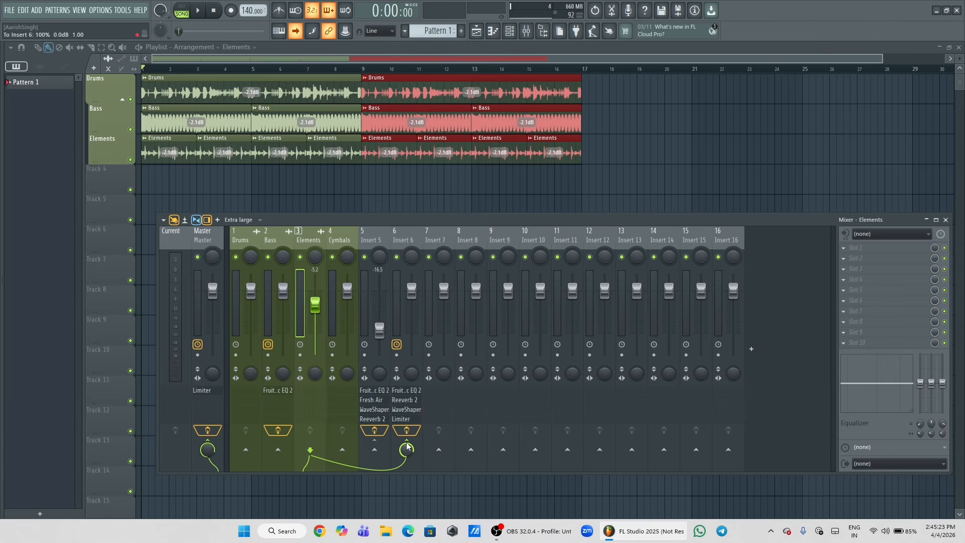
{"action": "left_click", "coordinate": [405, 246]}
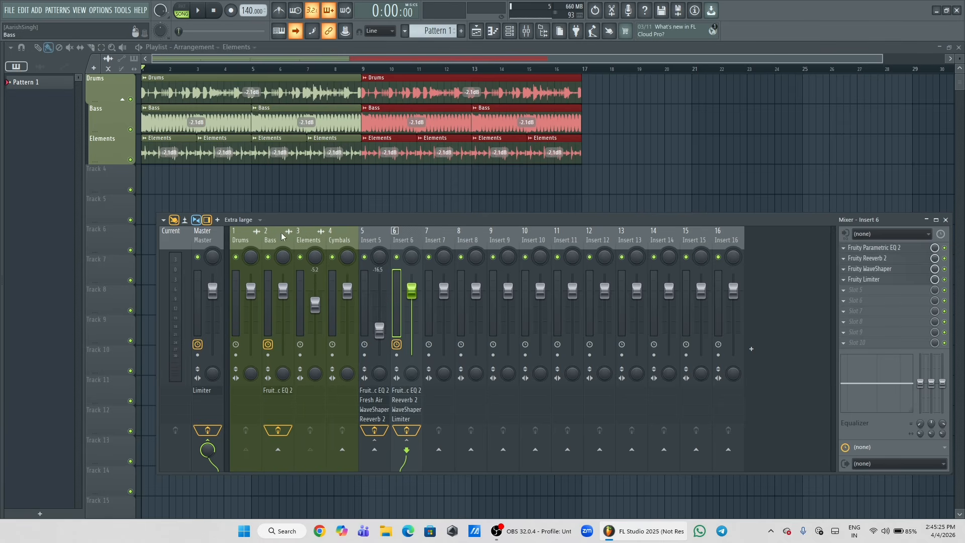
{"action": "left_click", "coordinate": [246, 241]}
{"action": "left_click", "coordinate": [309, 240]}
- Set the high-pass band of Insert 6's Fruity Parametric EQ 2 to about 252 Hz with no gain
{"action": "left_click", "coordinate": [402, 247]}
{"action": "left_click", "coordinate": [900, 249]}
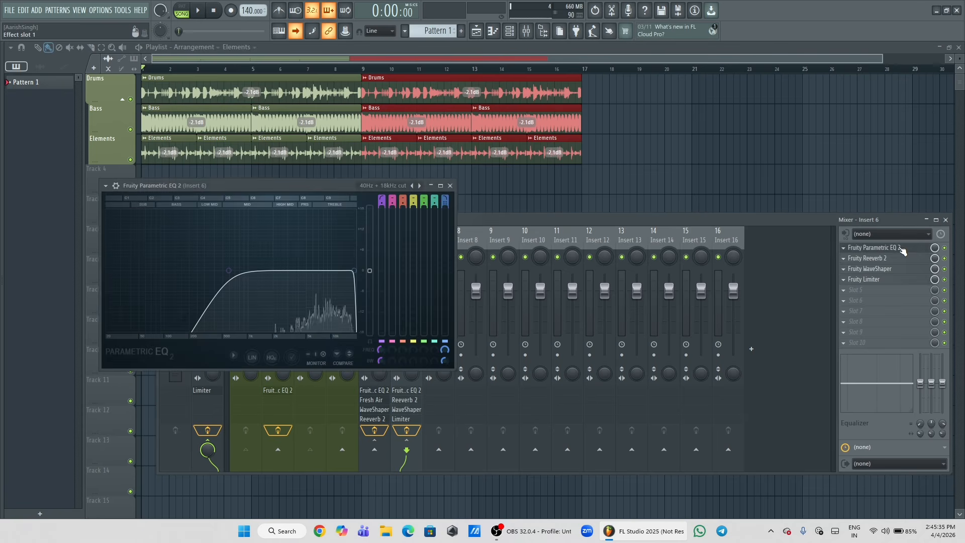
{"action": "left_click_drag", "start_coordinate": [347, 187], "coordinate": [706, 102]}
{"action": "left_click_drag", "start_coordinate": [589, 186], "coordinate": [508, 190]}
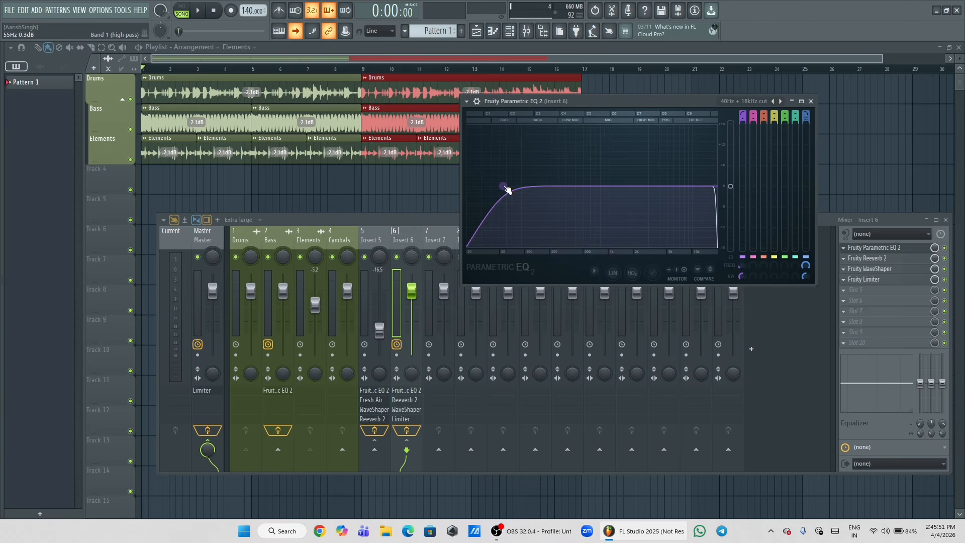
{"action": "left_click_drag", "start_coordinate": [503, 186], "coordinate": [558, 186]}
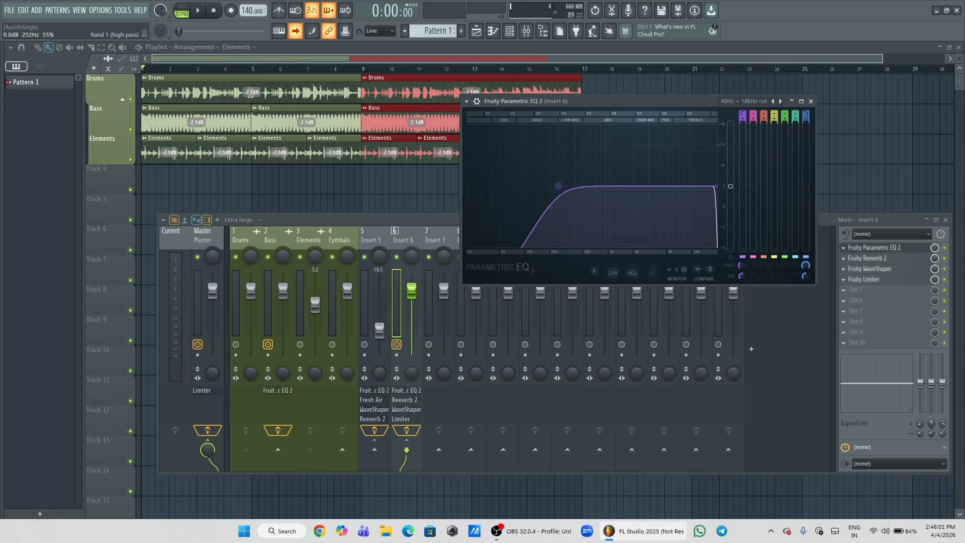
{"action": "left_click", "coordinate": [811, 101]}
- Move Fruity WaveShaper above Fruity Reeverb 2 in Insert 6's effect chain and review its distortion curve
{"action": "left_click", "coordinate": [948, 405]}
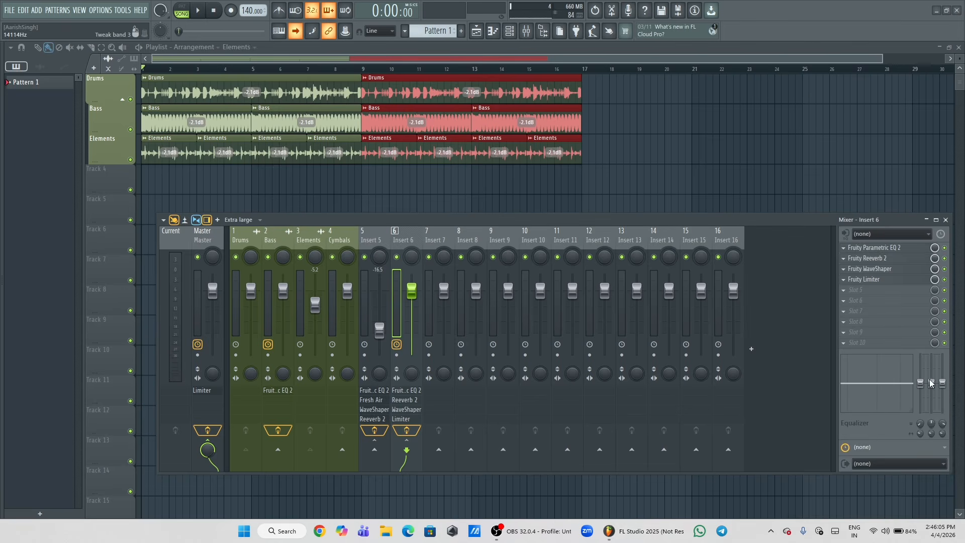
{"action": "left_click", "coordinate": [885, 273]}
{"action": "left_click_drag", "start_coordinate": [886, 273], "coordinate": [886, 263]}
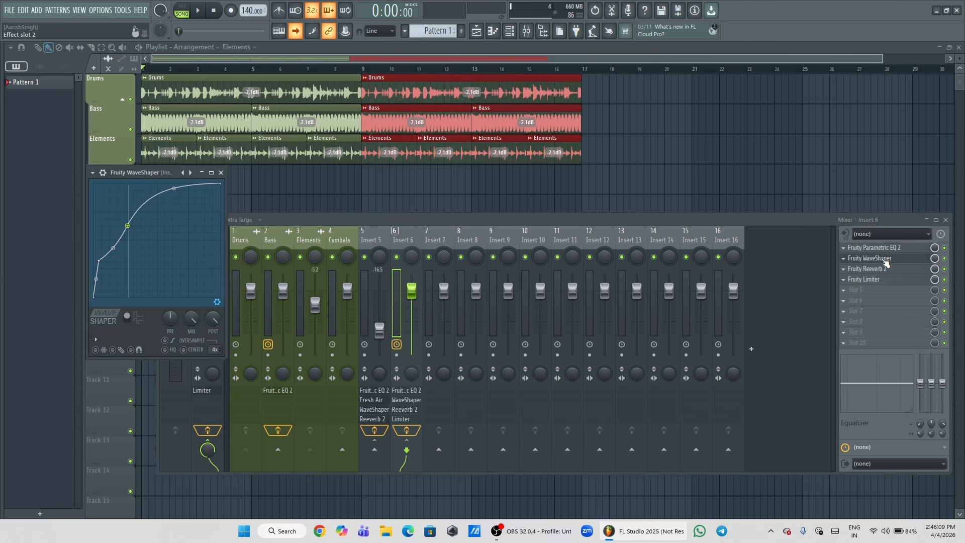
{"action": "left_click_drag", "start_coordinate": [152, 175], "coordinate": [445, 149]}
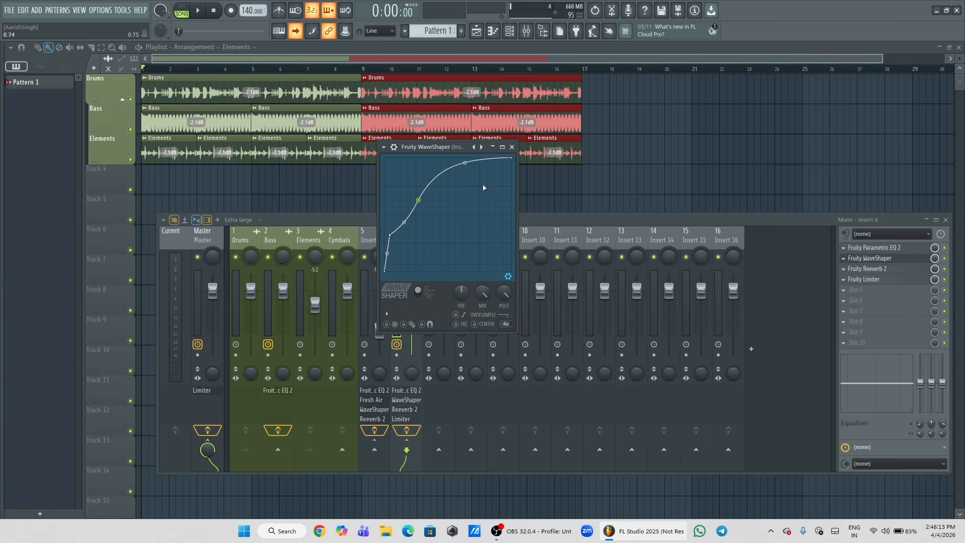
{"action": "left_click", "coordinate": [513, 148]}
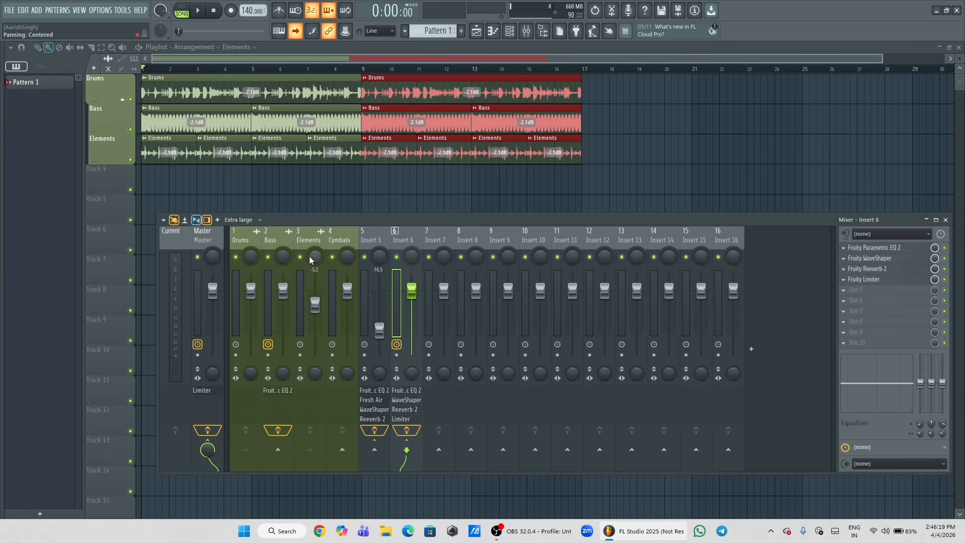
- Mute the Cymbals and Bass tracks, and bypass Fruity WaveShaper, Fruity Reeverb 2 and Fruity Limiter on Insert 6
{"action": "left_click", "coordinate": [331, 256]}
{"action": "left_click", "coordinate": [268, 256]}
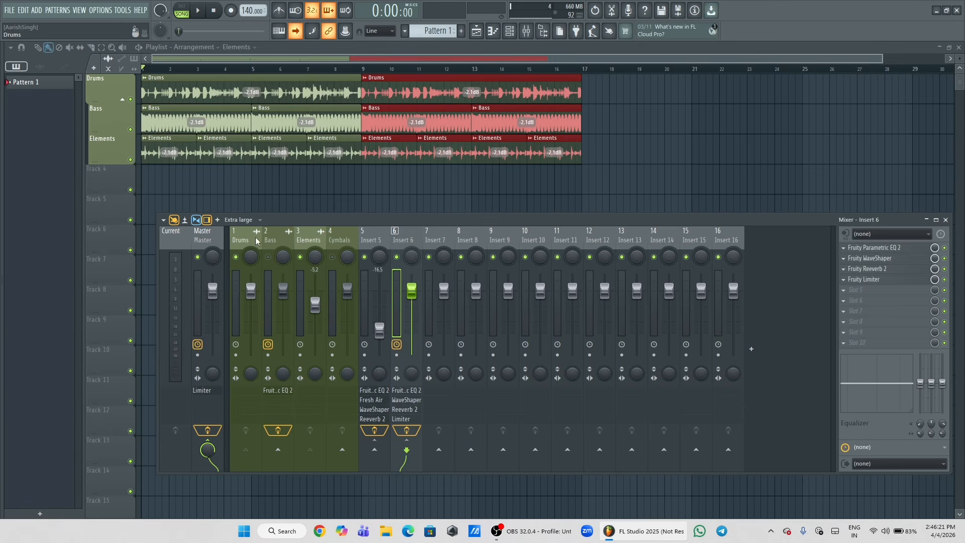
{"action": "left_click", "coordinate": [249, 240]}
{"action": "left_click", "coordinate": [396, 243]}
{"action": "left_click", "coordinate": [944, 258]}
{"action": "left_click", "coordinate": [944, 269]}
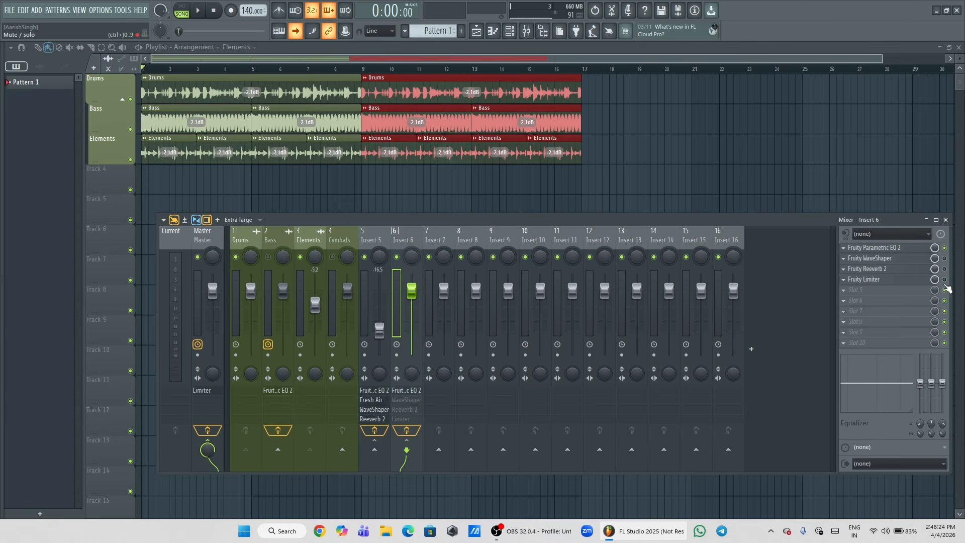
- Audition Insert 6's Fruity Parametric EQ 2 with the high-pass band lowered to about 50 Hz, and restore its higher cutoff
{"action": "left_click", "coordinate": [924, 248]}
{"action": "key", "text": "space"}
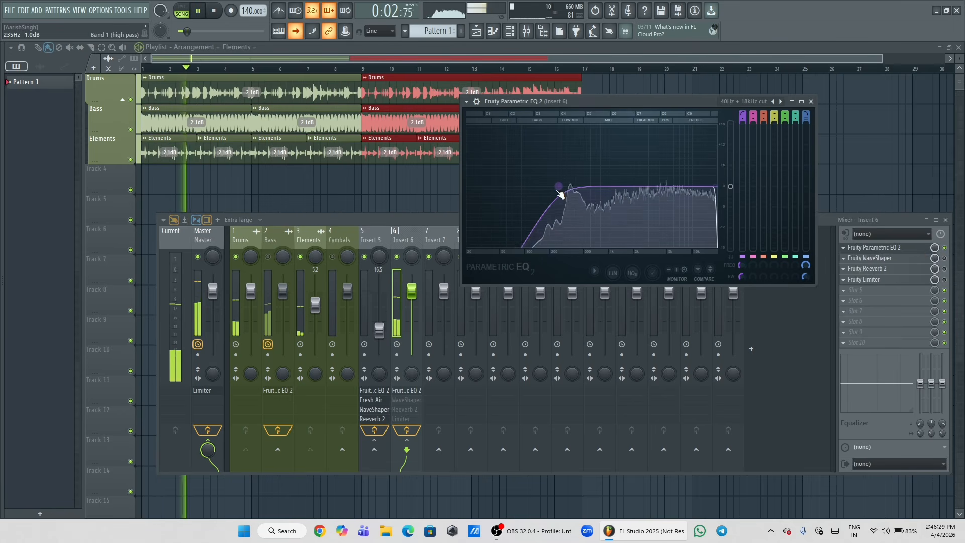
{"action": "key", "text": "space"}
{"action": "left_click_drag", "start_coordinate": [558, 185], "coordinate": [500, 186]}
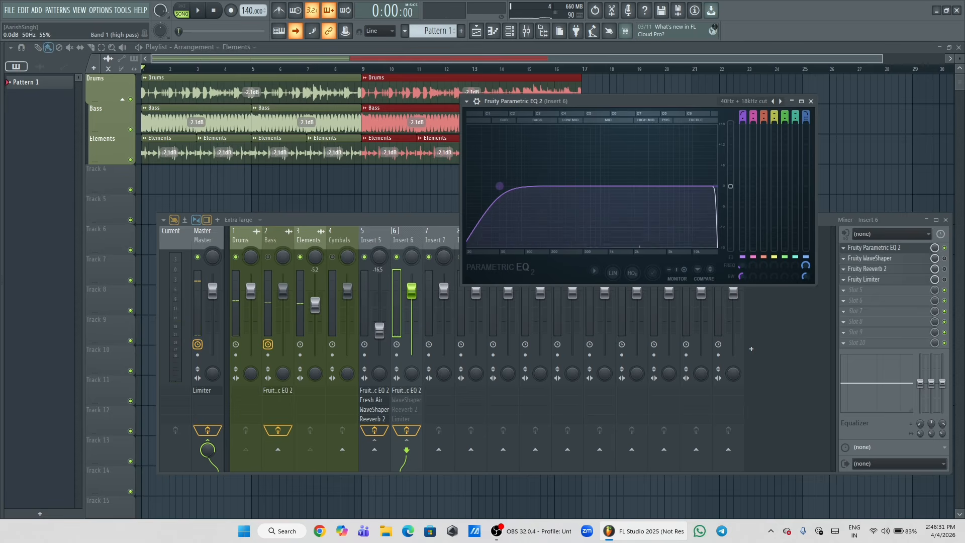
{"action": "key", "text": "space"}
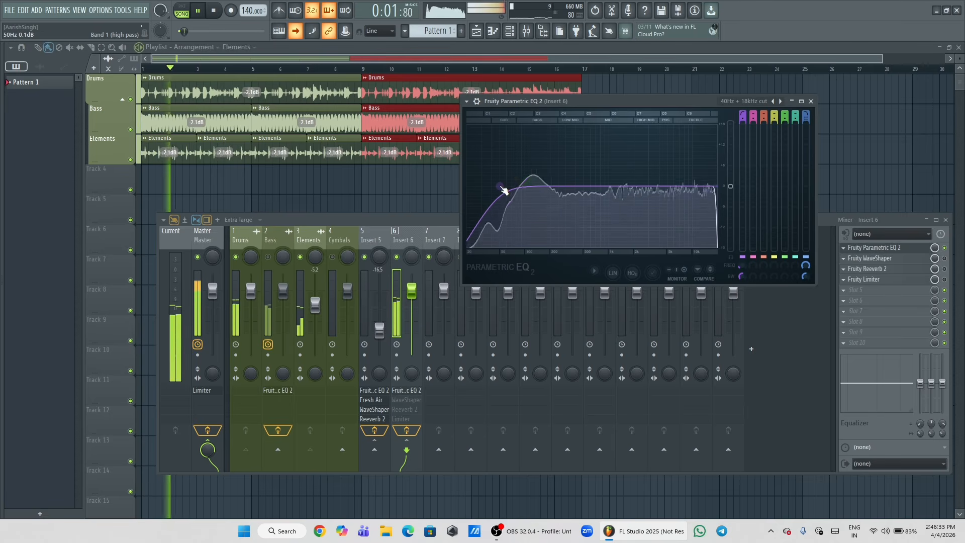
{"action": "key", "text": "space"}
{"action": "left_click_drag", "start_coordinate": [504, 189], "coordinate": [521, 190]}
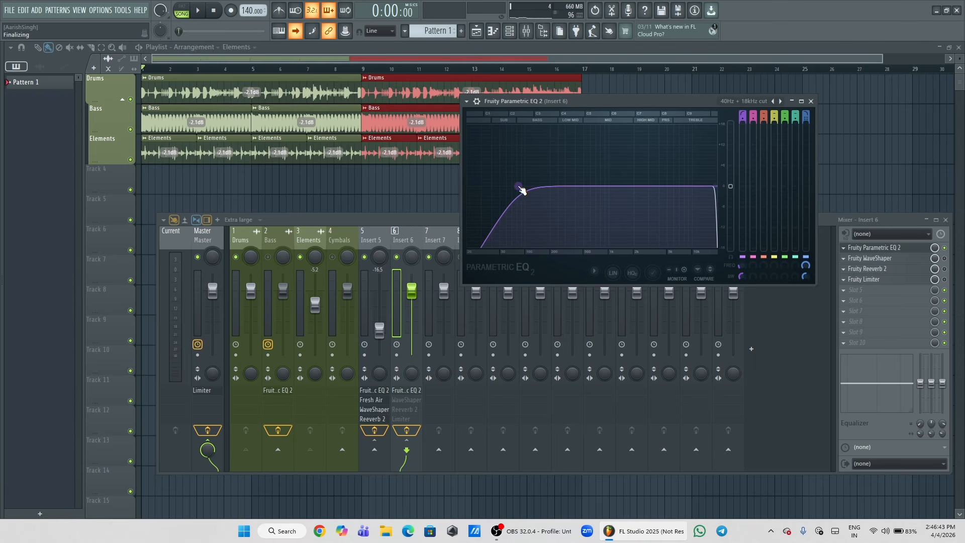
{"action": "left_click_drag", "start_coordinate": [520, 187], "coordinate": [557, 187]}
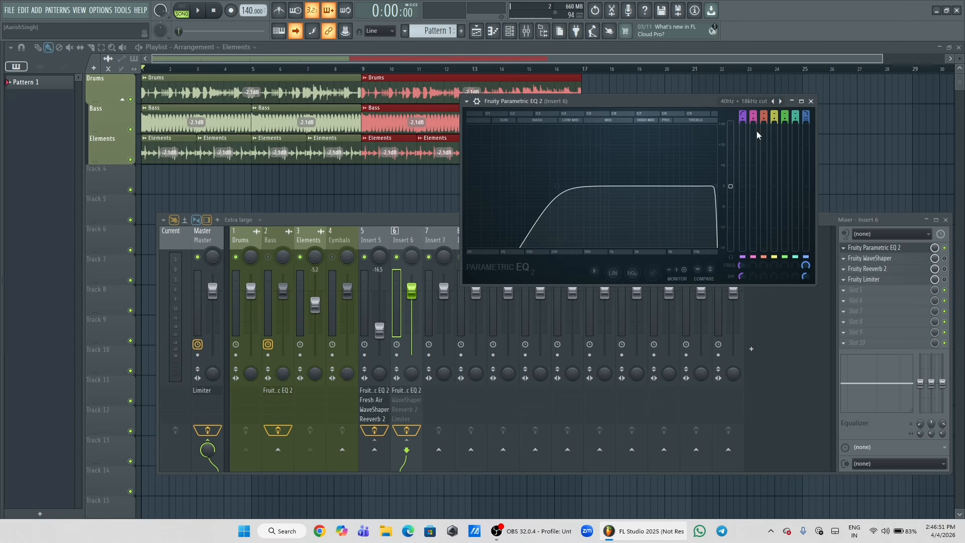
{"action": "left_click", "coordinate": [810, 101]}
- Re-enable Fruity WaveShaper on Insert 6, load its Default preset and listen to the track with the straight curve
{"action": "left_click", "coordinate": [944, 258]}
{"action": "left_click", "coordinate": [904, 258]}
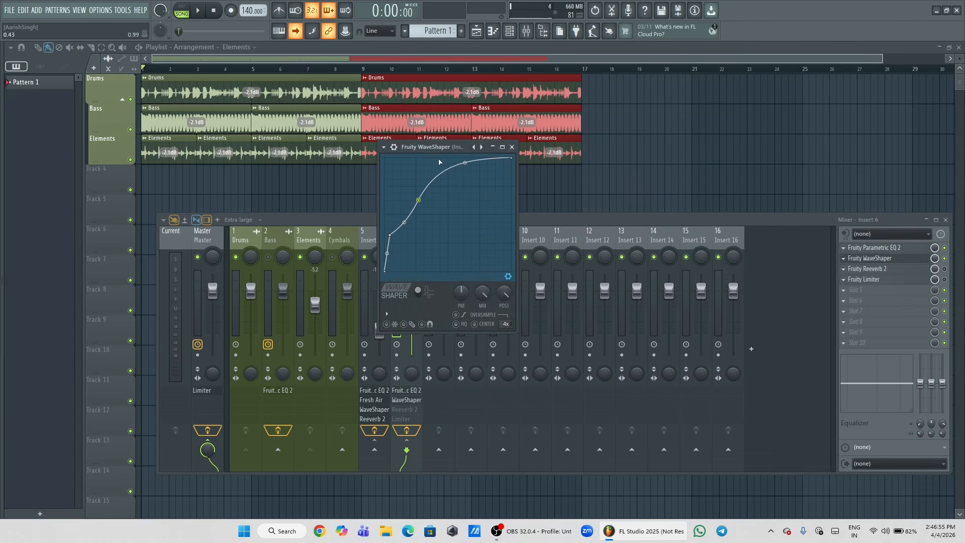
{"action": "left_click_drag", "start_coordinate": [431, 147], "coordinate": [478, 106]}
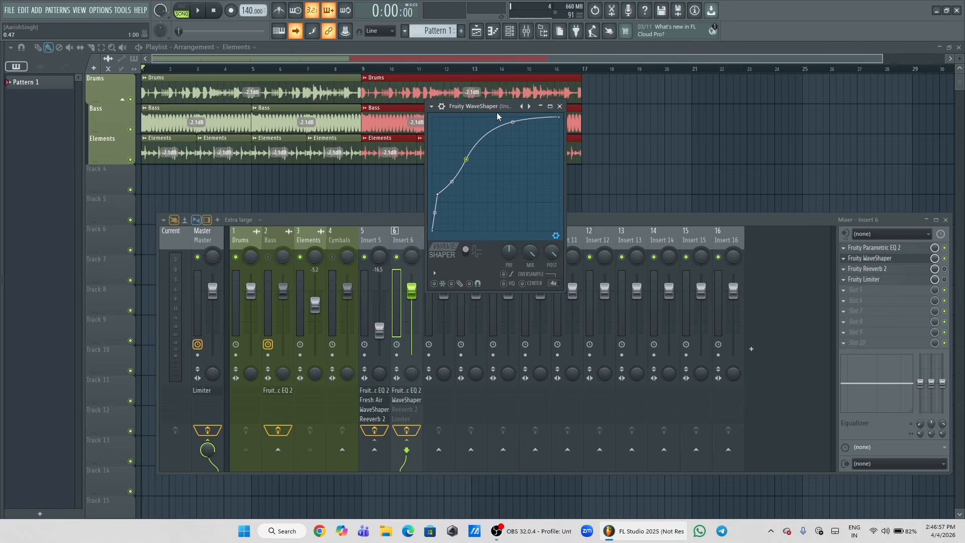
{"action": "right_click", "coordinate": [526, 106]}
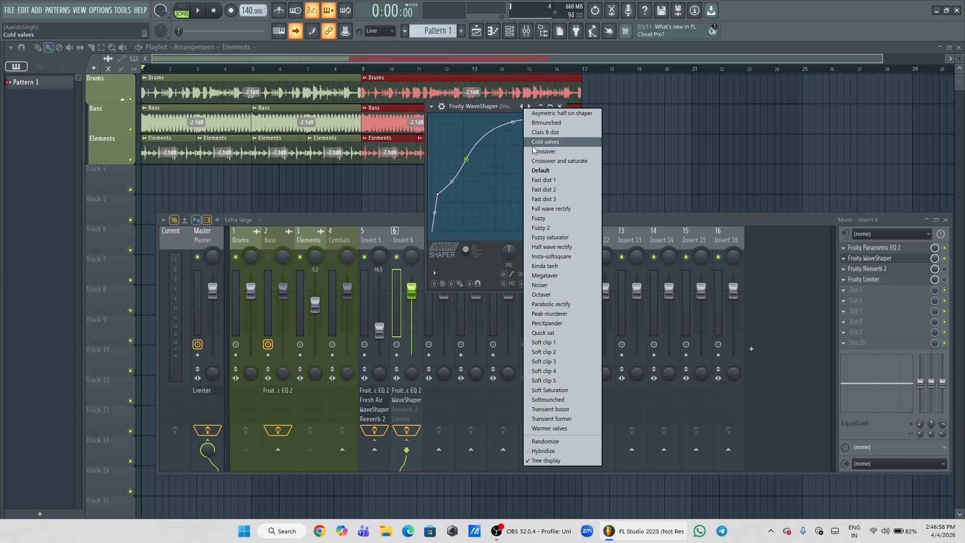
{"action": "left_click", "coordinate": [546, 173]}
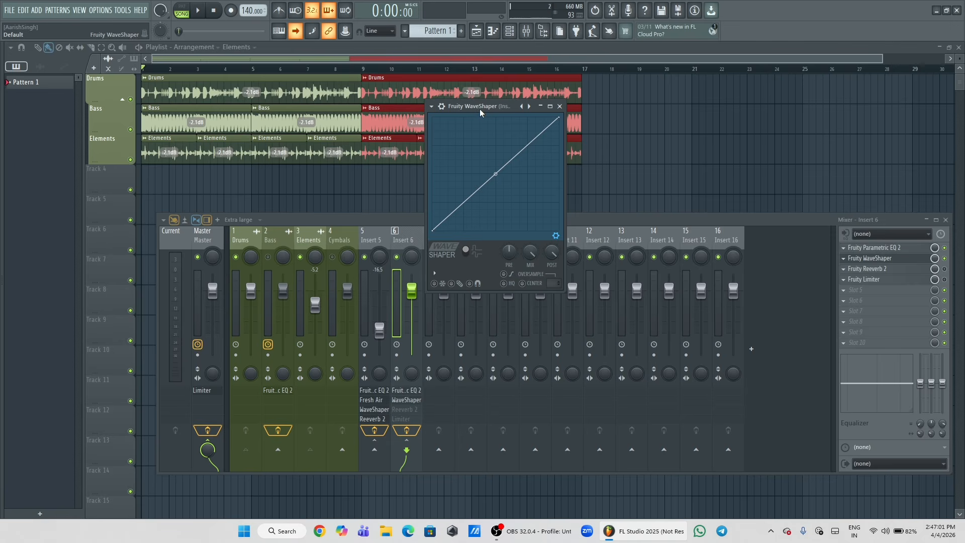
{"action": "left_click_drag", "start_coordinate": [479, 108], "coordinate": [477, 108]}
{"action": "key", "text": "space"}
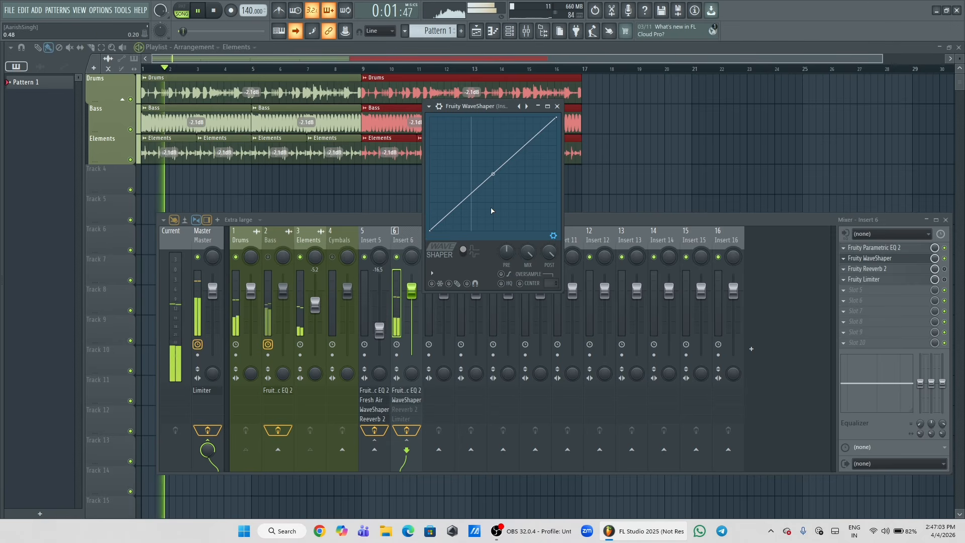
{"action": "key", "text": "space"}
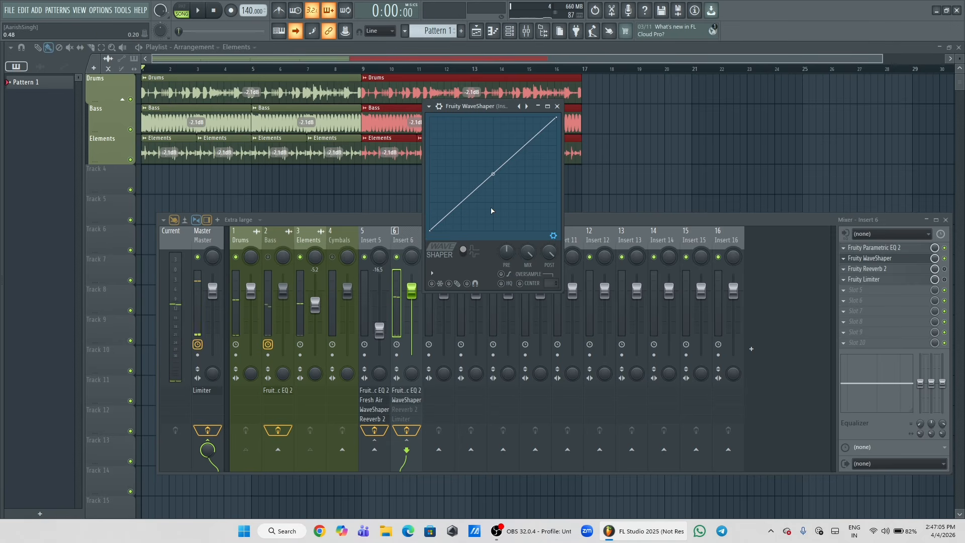
- Add a point near the low end of the WaveShaper curve and move it during playback to steepen the start
{"action": "right_click", "coordinate": [462, 202]}
{"action": "left_click_drag", "start_coordinate": [463, 202], "coordinate": [444, 201]}
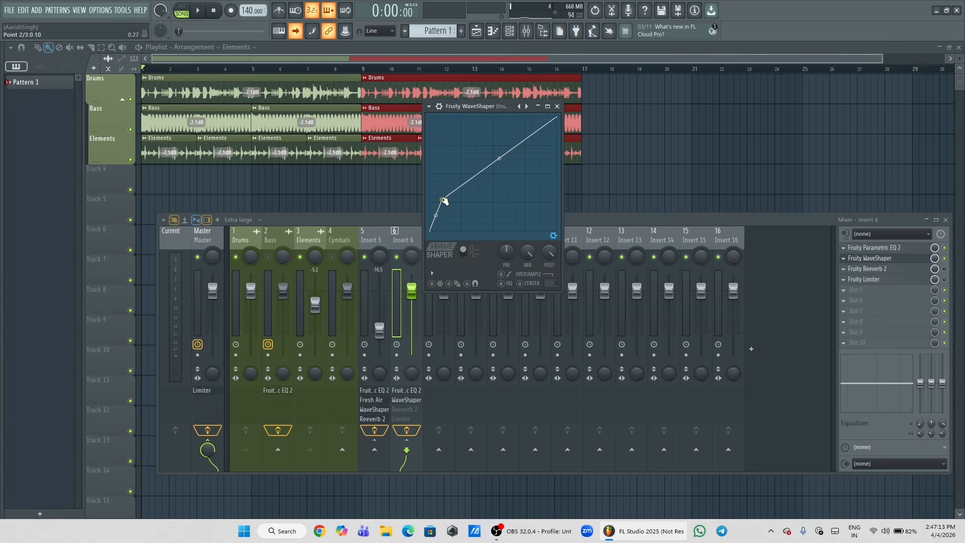
{"action": "key", "text": "space"}
{"action": "mouse_move", "coordinate": [444, 201]}
{"action": "left_mouse_down"}
{"action": "mouse_move", "coordinate": [456, 200]}
{"action": "mouse_move", "coordinate": [427, 200]}
{"action": "mouse_move", "coordinate": [445, 207]}
{"action": "left_mouse_up"}
{"action": "key", "text": "space"}
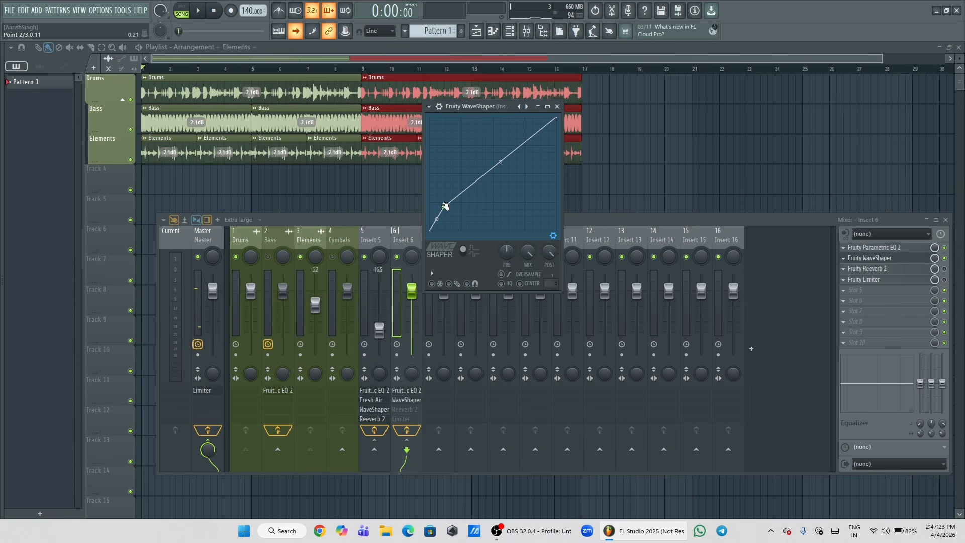
{"action": "key", "text": "space"}
{"action": "left_click_drag", "start_coordinate": [445, 207], "coordinate": [438, 208]}
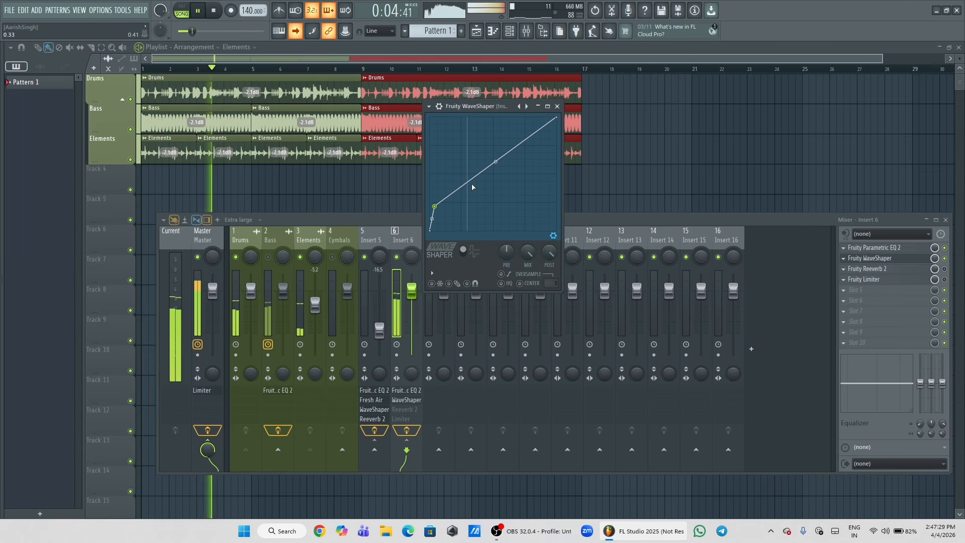
{"action": "key", "text": "space"}
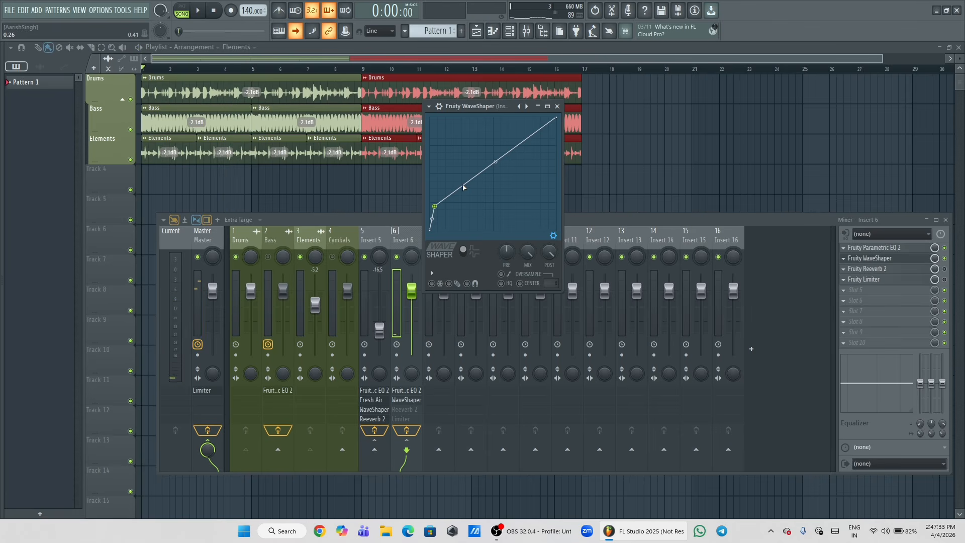
- Add three more points along the middle and upper WaveShaper curve, bend the segments between them and audition the distortion
{"action": "left_click_drag", "start_coordinate": [463, 187], "coordinate": [506, 181]}
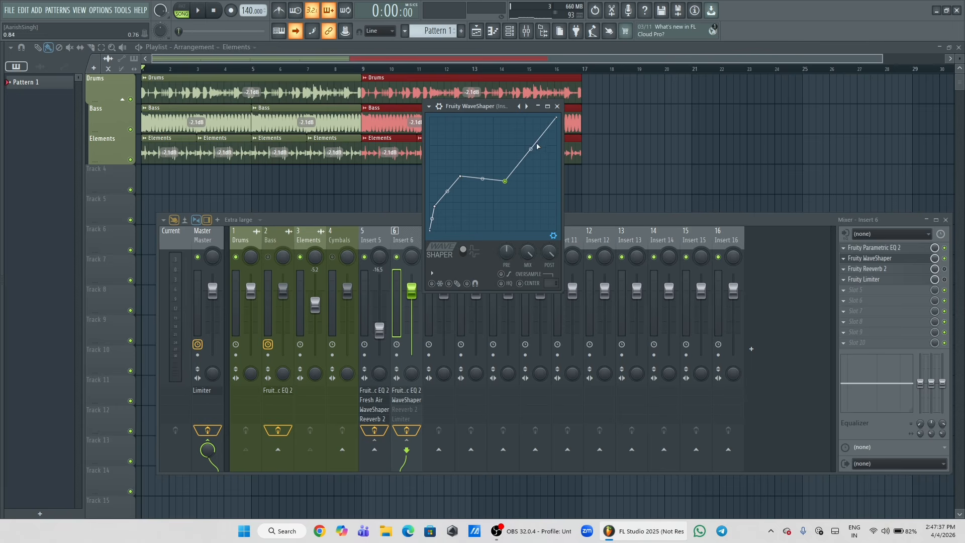
{"action": "mouse_move", "coordinate": [535, 143]}
{"action": "left_mouse_down"}
{"action": "mouse_move", "coordinate": [520, 121]}
{"action": "mouse_move", "coordinate": [536, 136]}
{"action": "mouse_move", "coordinate": [520, 144]}
{"action": "left_mouse_up"}
{"action": "left_click_drag", "start_coordinate": [482, 178], "coordinate": [483, 181]}
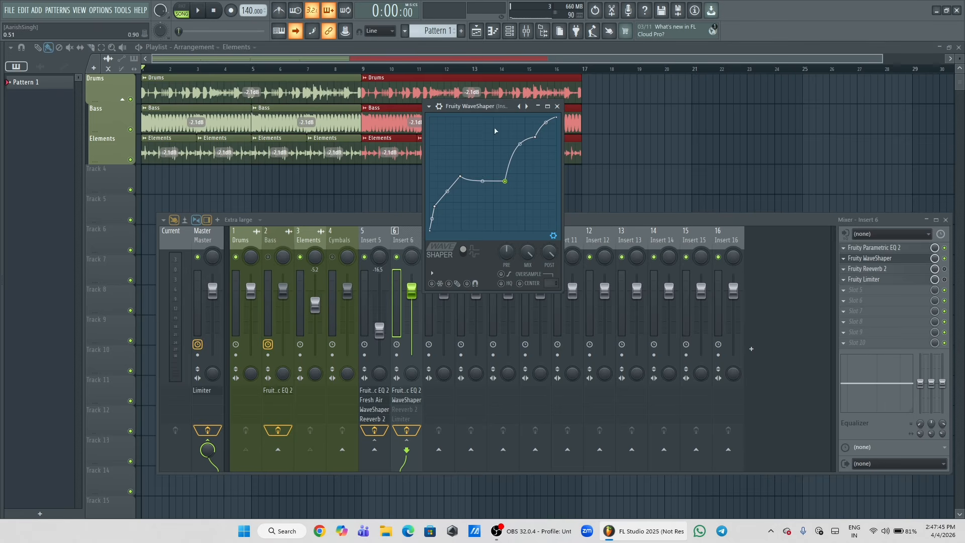
{"action": "key", "text": "space"}
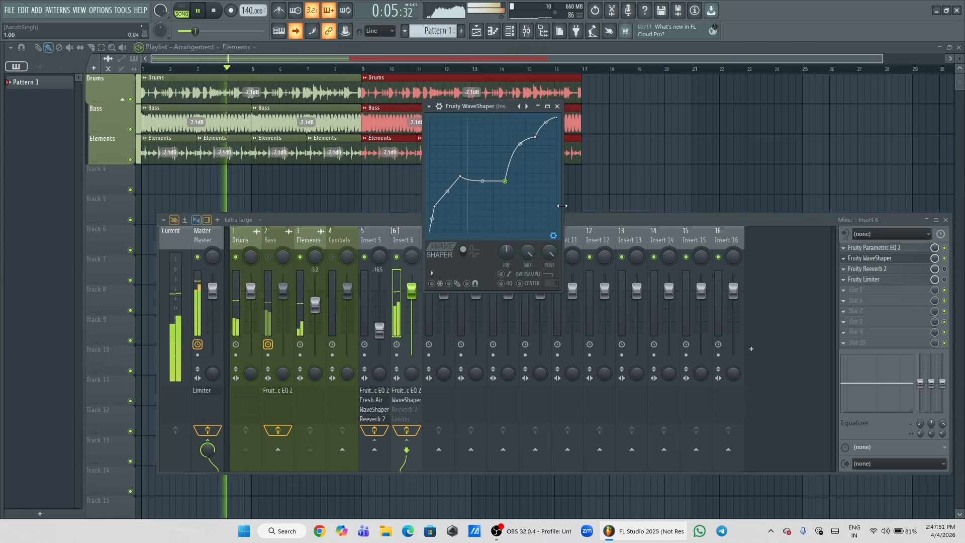
{"action": "key", "text": "space"}
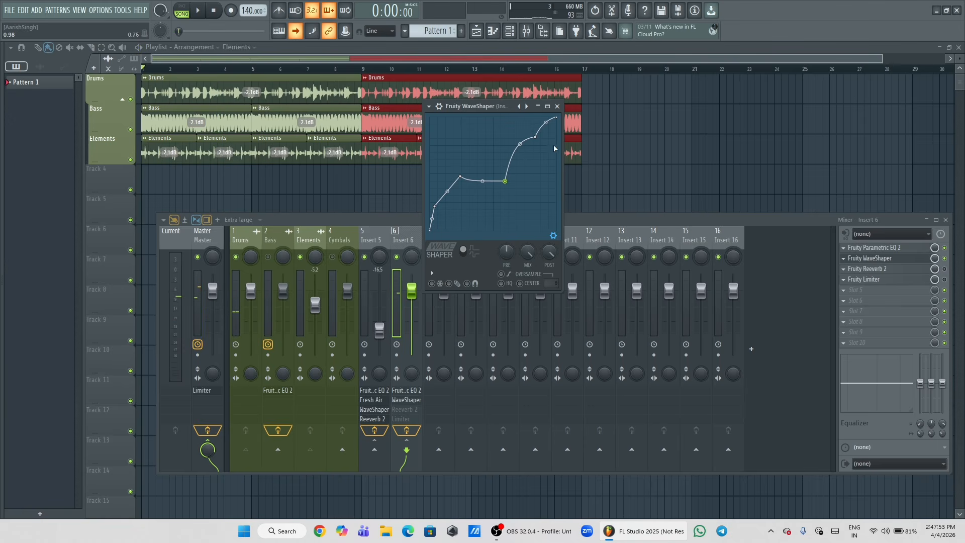
{"action": "left_click", "coordinate": [557, 106]}
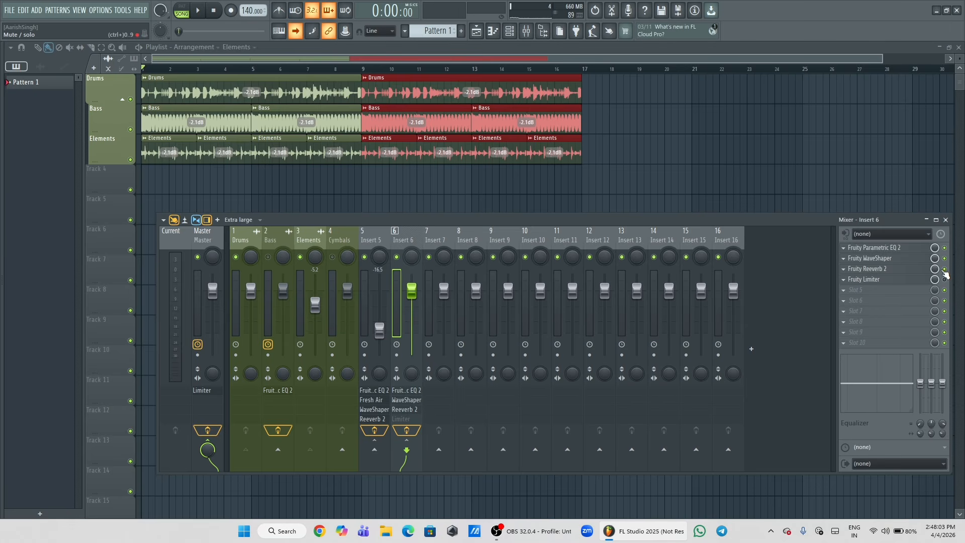
- Re-enable Fruity Reeverb 2 on Insert 6, review its settings and play the track with the reverb active
{"action": "left_click", "coordinate": [897, 269]}
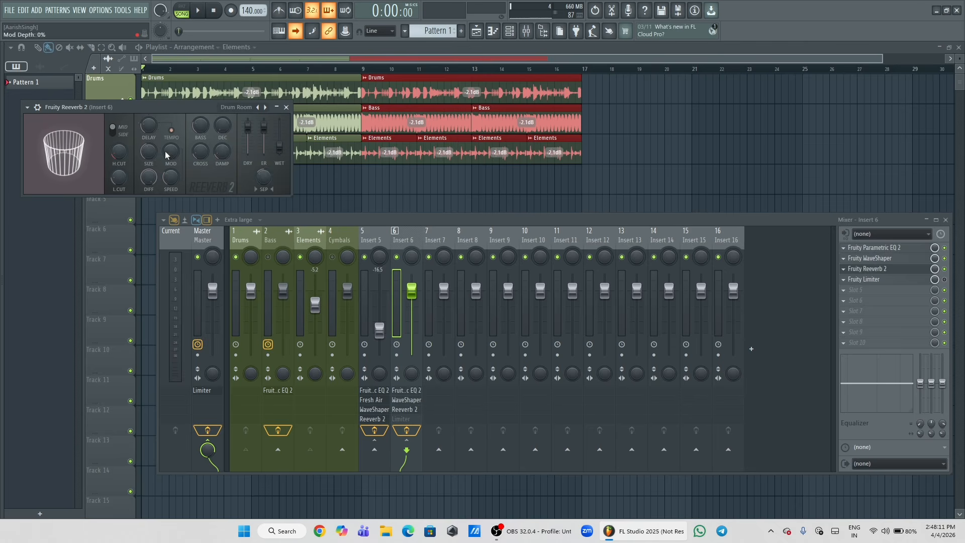
{"action": "left_click", "coordinate": [286, 108]}
{"action": "key", "text": "space"}
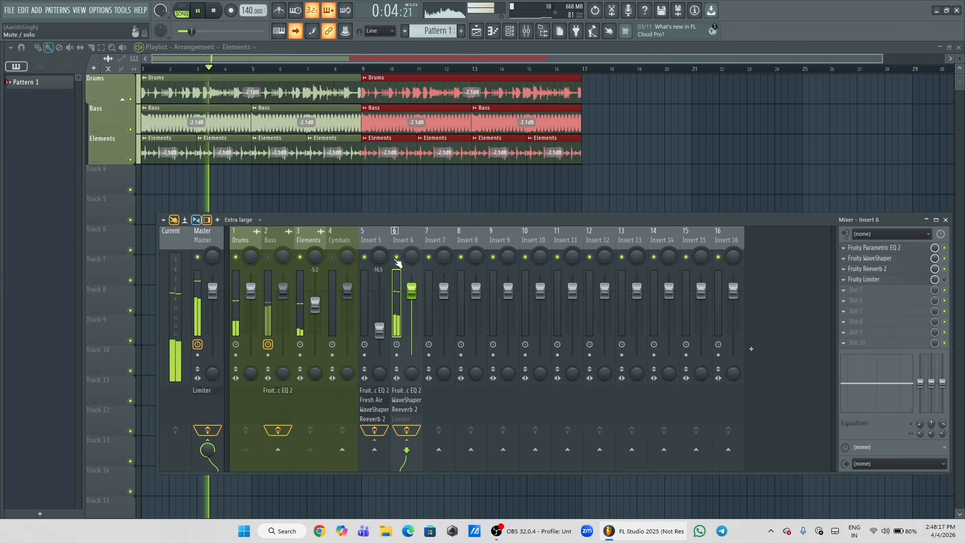
{"action": "key", "text": "space"}
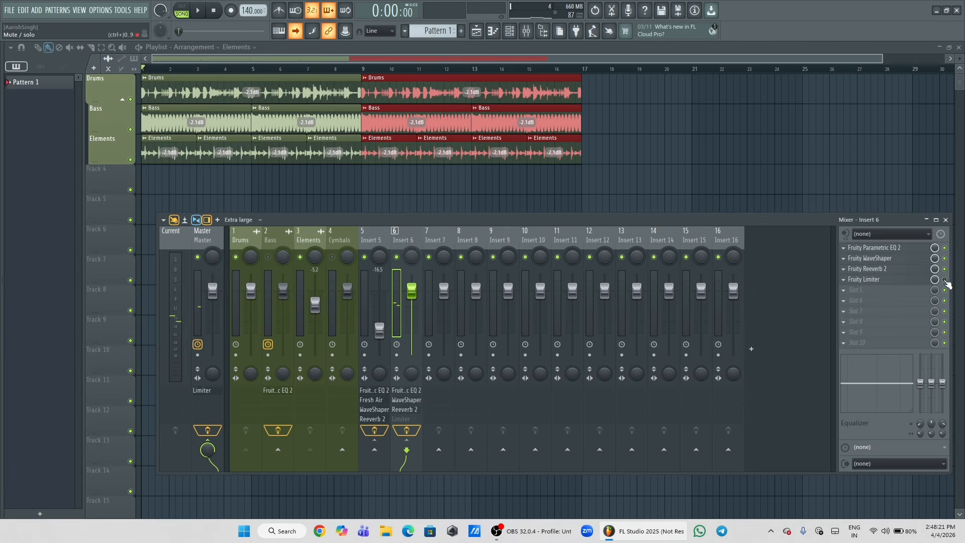
- Re-enable Fruity Limiter on Insert 6, reset its gain to 0 dB and preview the sound
{"action": "left_click", "coordinate": [912, 279]}
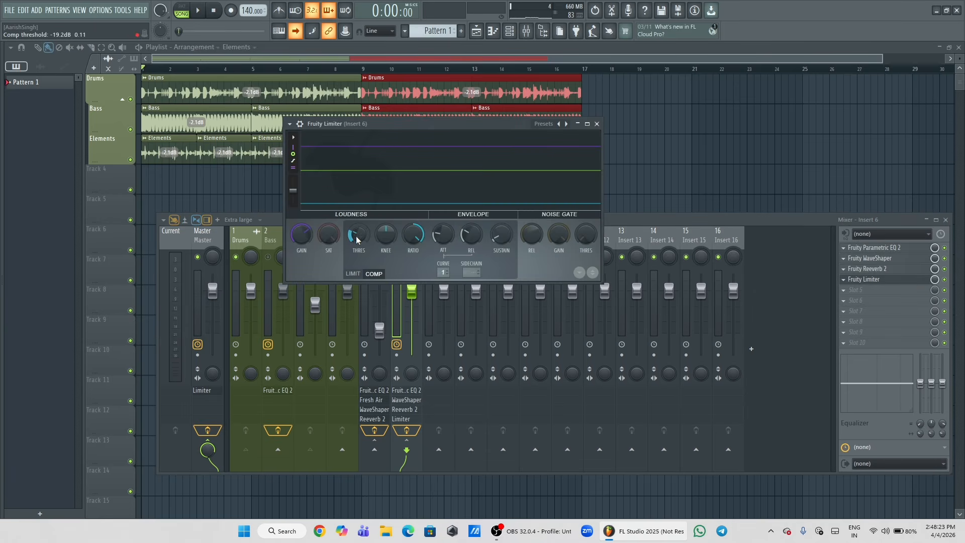
{"action": "left_click_drag", "start_coordinate": [435, 127], "coordinate": [449, 128]}
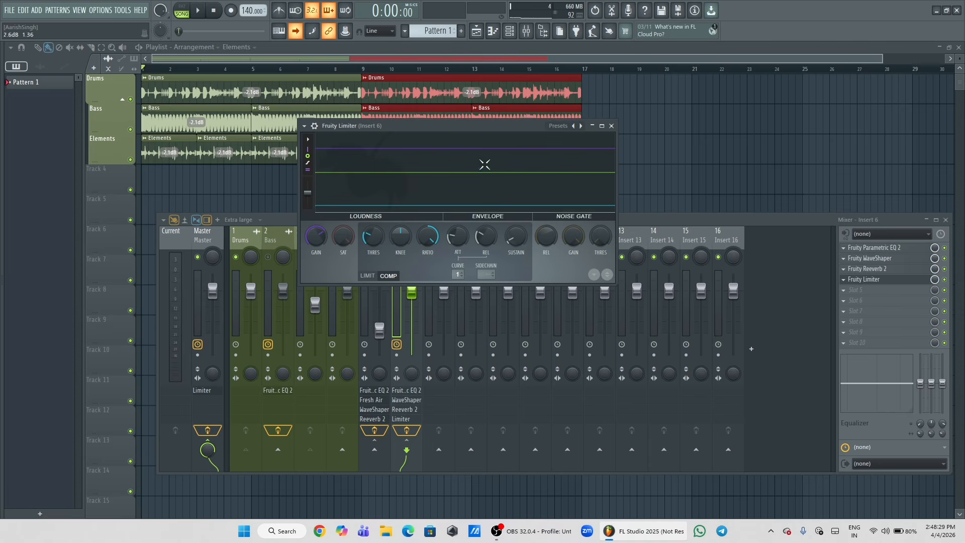
{"action": "left_click_drag", "start_coordinate": [475, 128], "coordinate": [483, 126]}
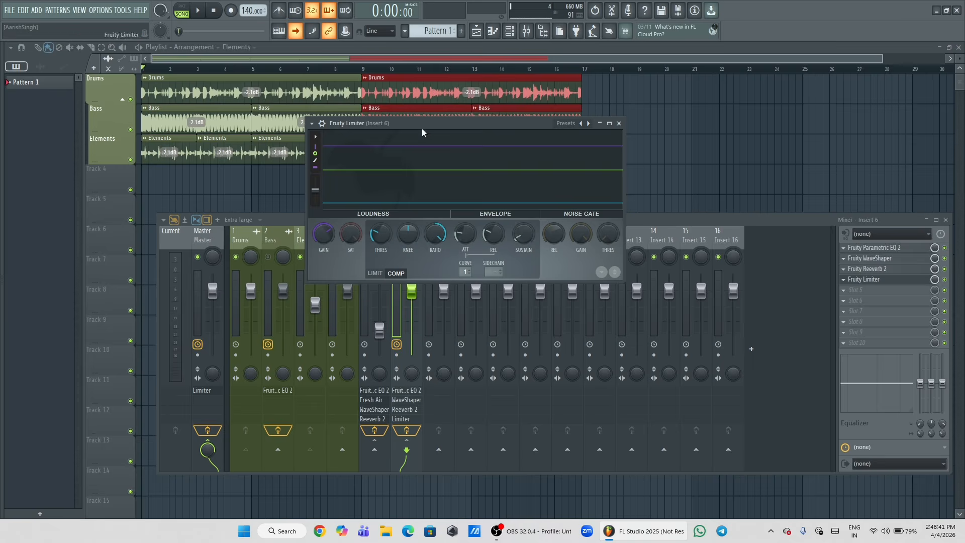
{"action": "right_click", "coordinate": [327, 237]}
{"action": "left_click", "coordinate": [338, 242]}
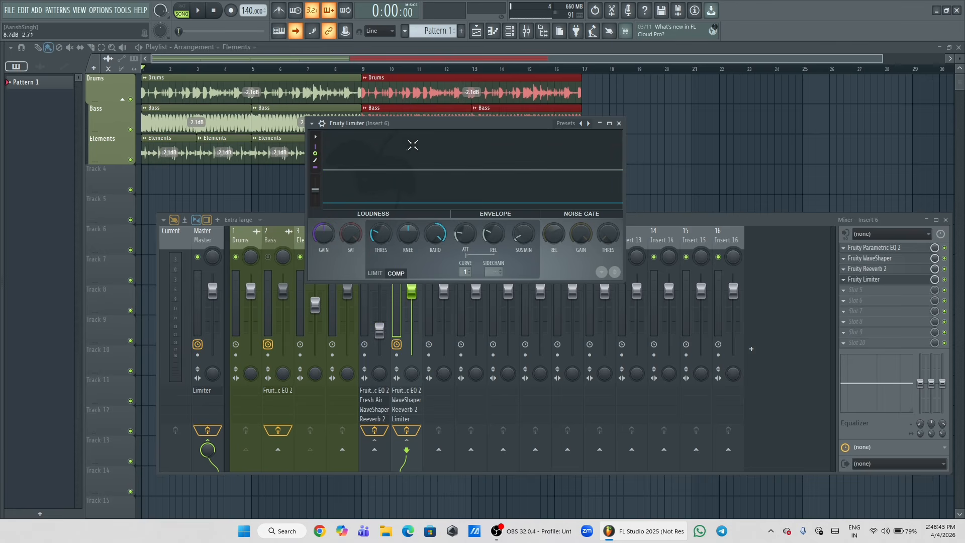
{"action": "left_click_drag", "start_coordinate": [438, 124], "coordinate": [450, 125]}
{"action": "key", "text": "space"}
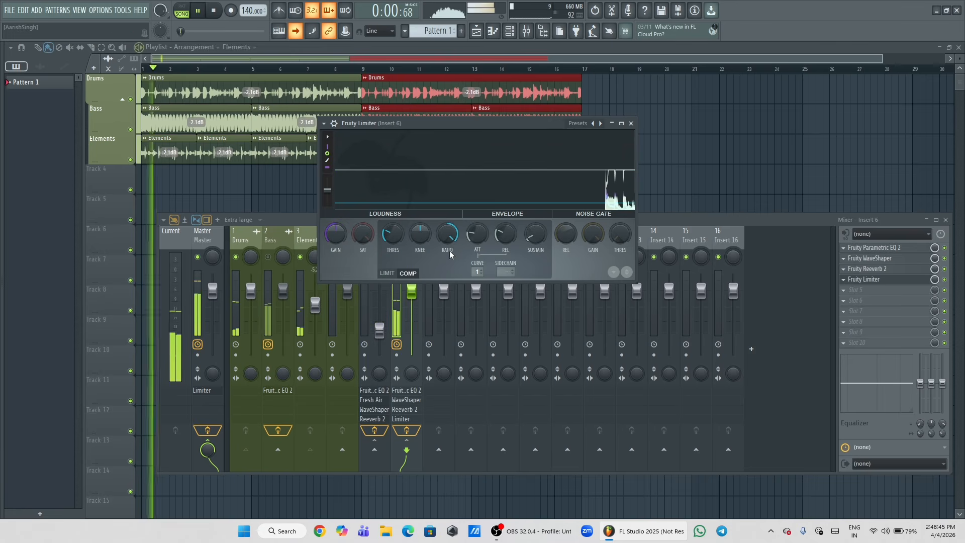
{"action": "key", "text": "space"}
- Compare Fruity Limiter's default compressor threshold with a lower one during playback, setting the threshold to about -20.5 dB
{"action": "right_click", "coordinate": [395, 232]}
{"action": "left_click", "coordinate": [407, 237]}
{"action": "key", "text": "space"}
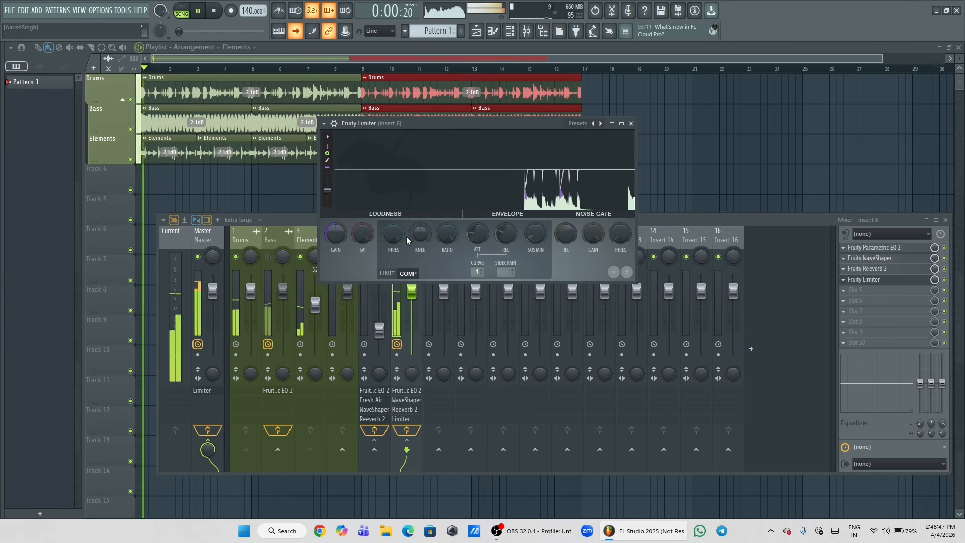
{"action": "key", "text": "space"}
{"action": "left_click_drag", "start_coordinate": [394, 234], "coordinate": [394, 294]}
{"action": "key", "text": "space"}
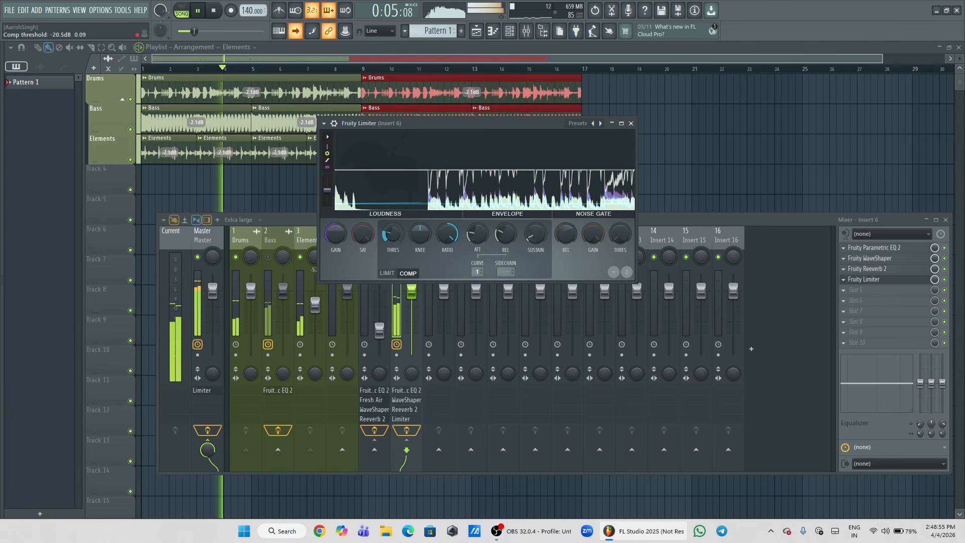
{"action": "key", "text": "space"}
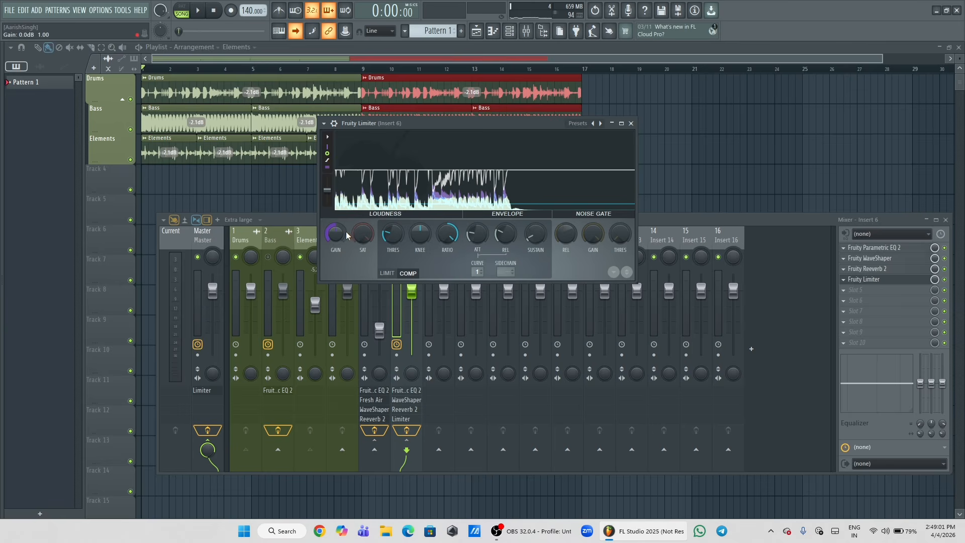
- Raise Fruity Limiter's gain while the track plays, and close the plugin window
{"action": "key", "text": "space"}
{"action": "left_click_drag", "start_coordinate": [339, 230], "coordinate": [339, 208]}
{"action": "key", "text": "space"}
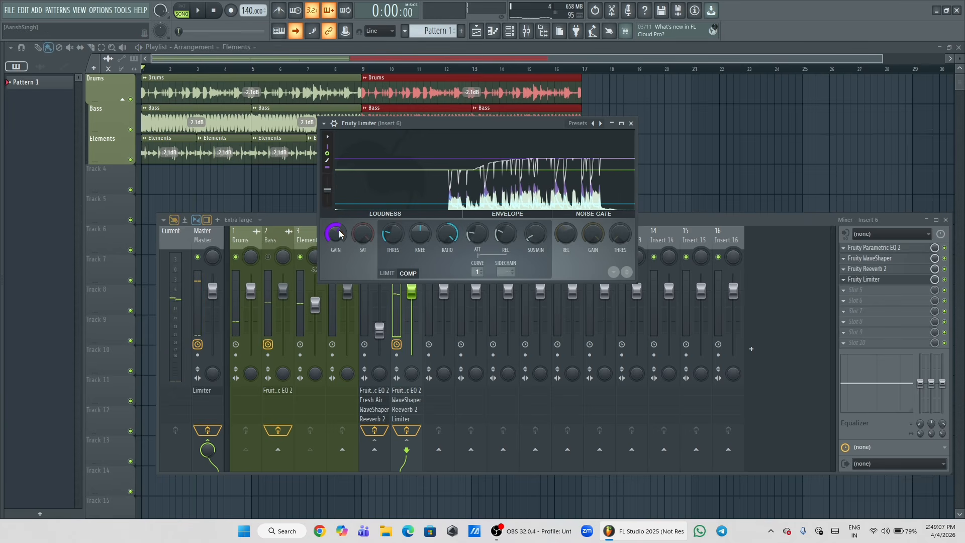
{"action": "left_click", "coordinate": [632, 123]}
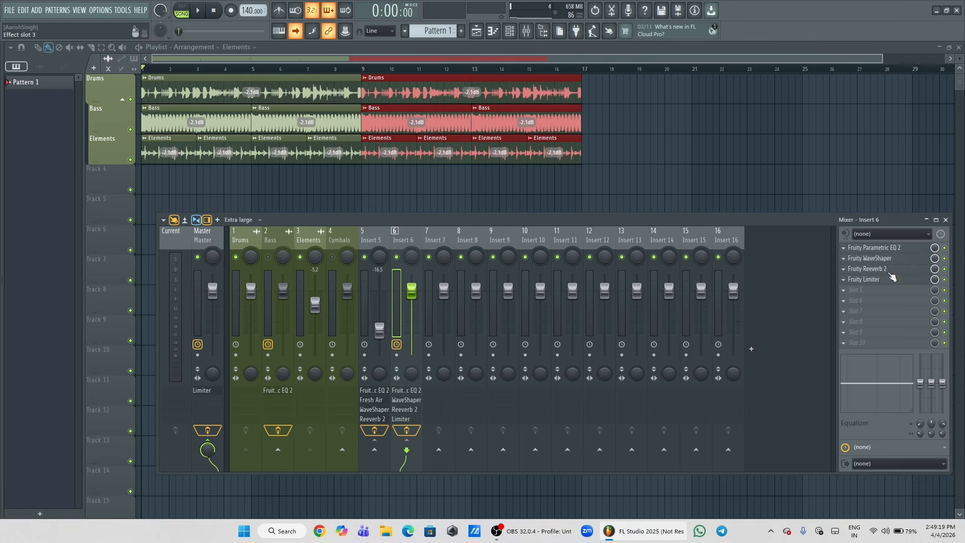
- Check the Drums send to Insert 6 and pull Insert 6's fader all the way down
{"action": "left_click", "coordinate": [247, 245]}
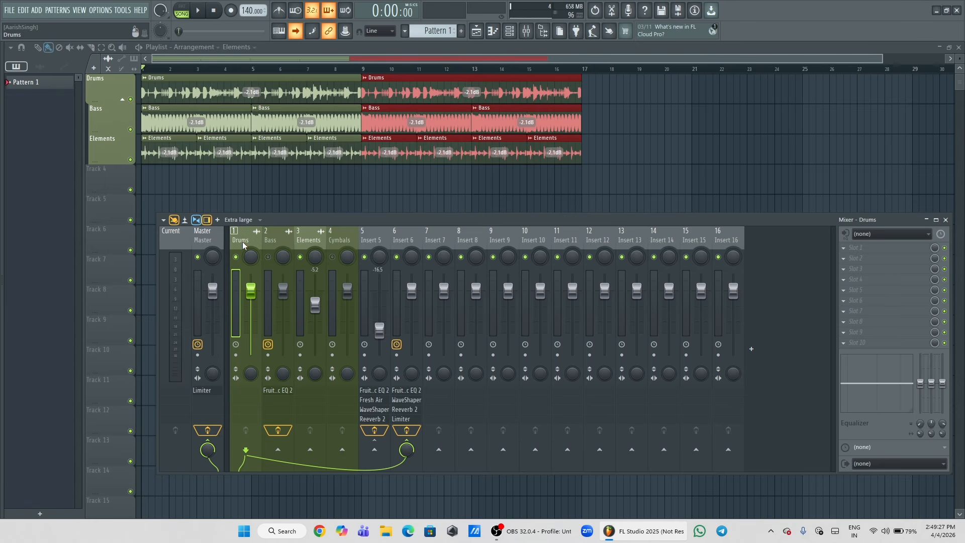
{"action": "left_click", "coordinate": [408, 243]}
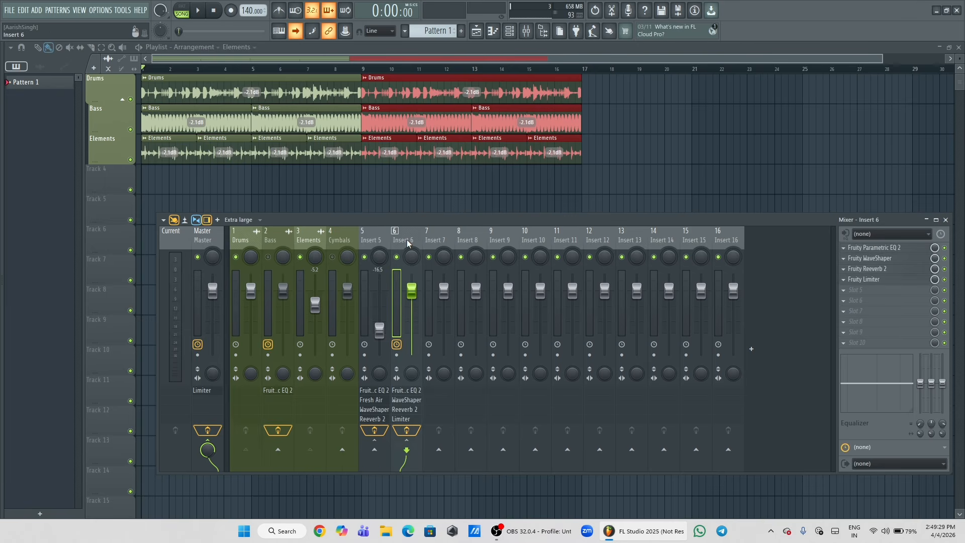
{"action": "left_click", "coordinate": [237, 239]}
{"action": "left_click_drag", "start_coordinate": [412, 290], "coordinate": [412, 355]}
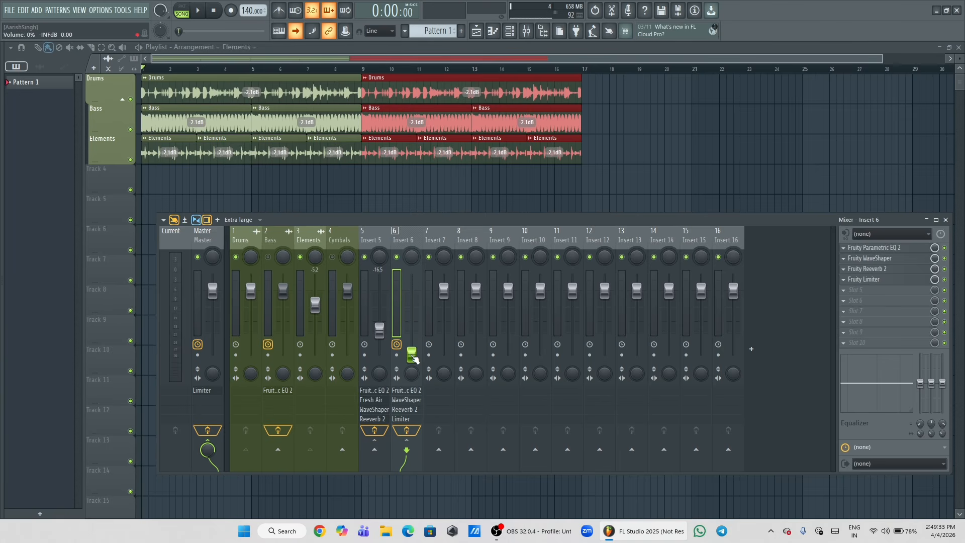
{"action": "left_click", "coordinate": [241, 245]}
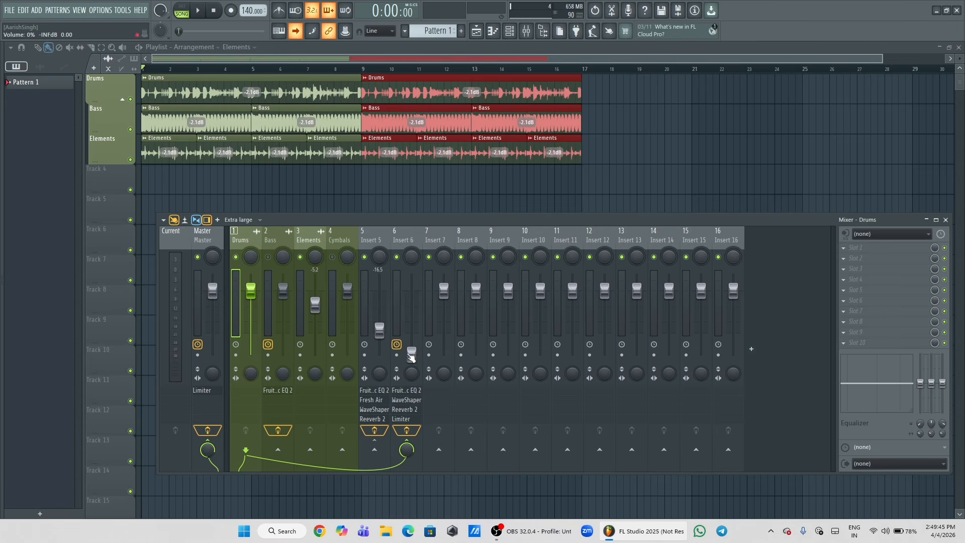
- Blend Insert 6 in from silence during playback, raising its fader to -7.3 dB
{"action": "mouse_move", "coordinate": [411, 354]}
{"action": "left_mouse_down"}
{"action": "mouse_move", "coordinate": [413, 328]}
{"action": "mouse_move", "coordinate": [415, 337]}
{"action": "left_mouse_up"}
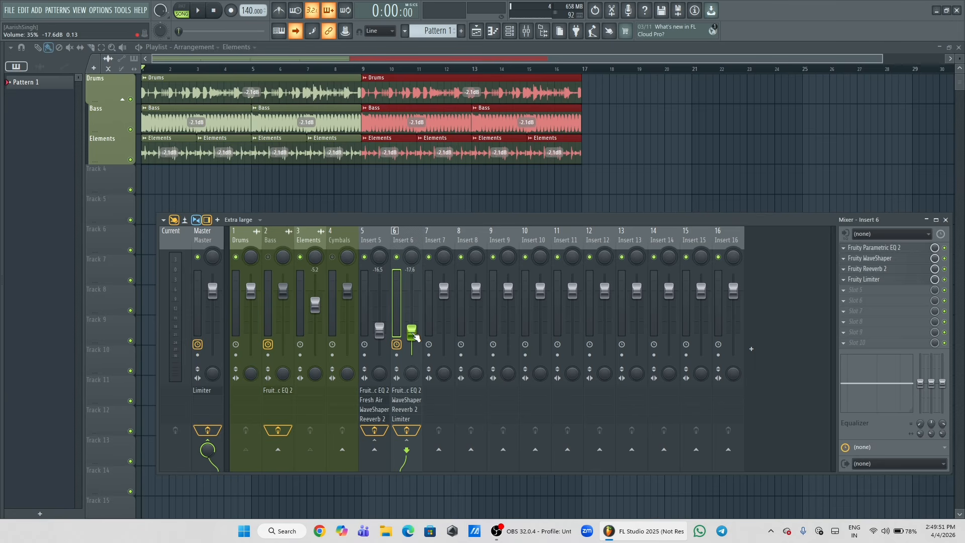
{"action": "left_click_drag", "start_coordinate": [415, 337], "coordinate": [415, 360]}
{"action": "key", "text": "space"}
{"action": "left_click_drag", "start_coordinate": [415, 360], "coordinate": [415, 314]}
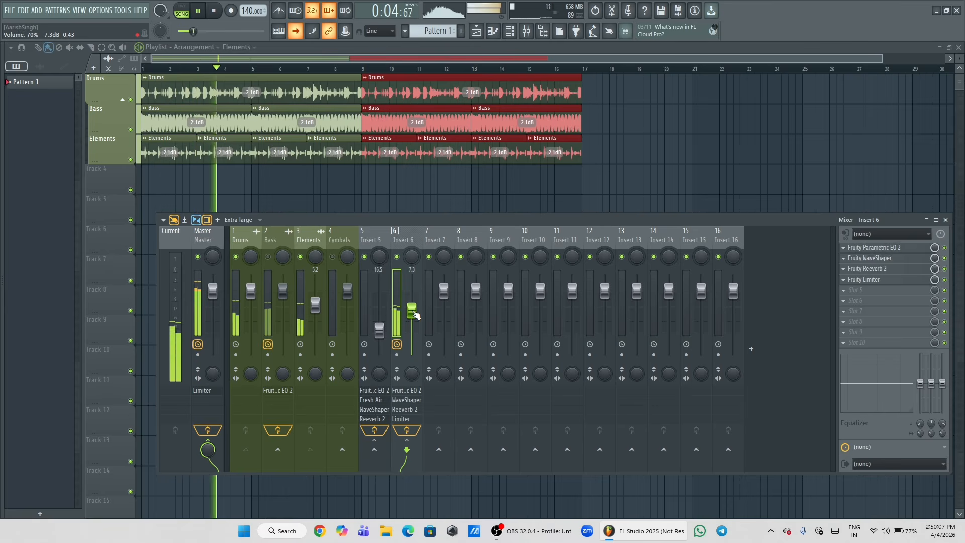
{"action": "key", "text": "space"}
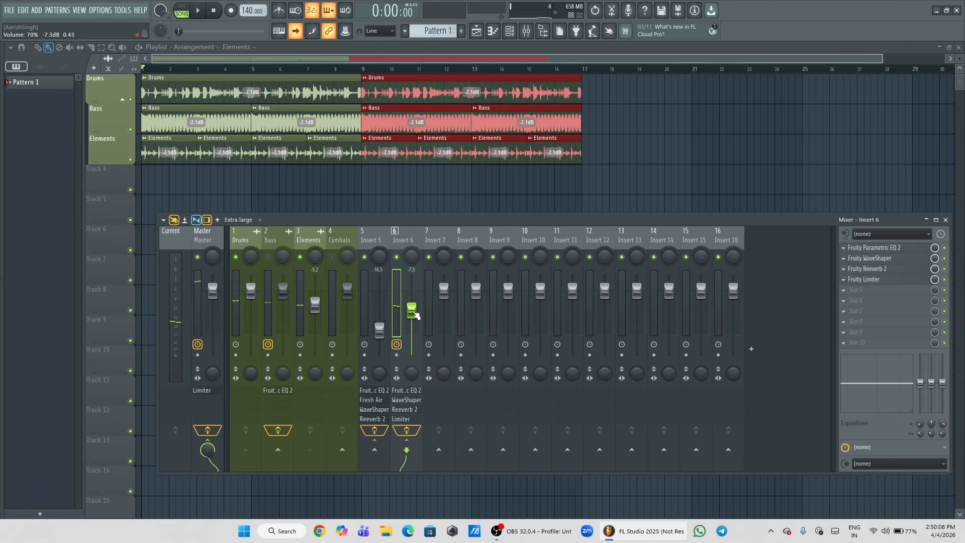
- Select the Drums track and play the arrangement while watching its level meter
{"action": "left_click", "coordinate": [241, 243]}
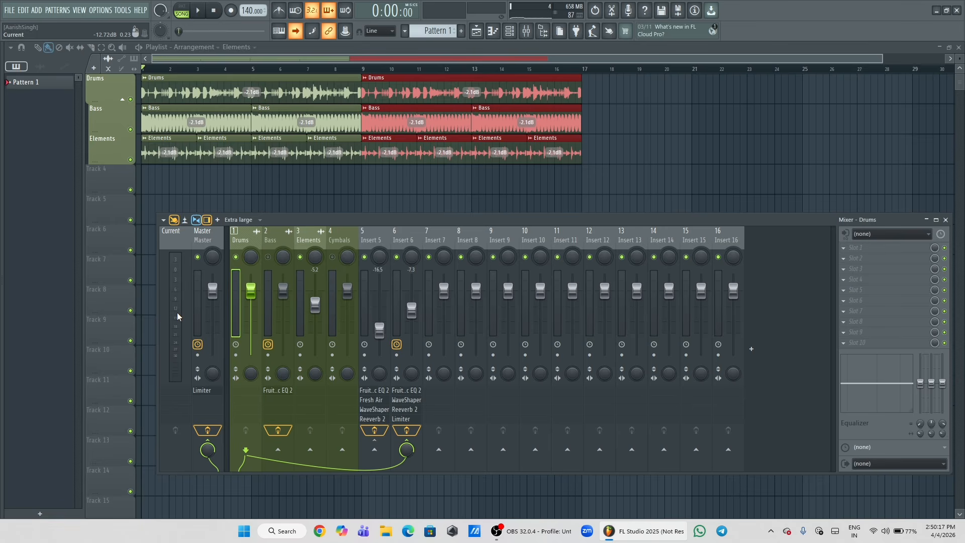
{"action": "key", "text": "space"}
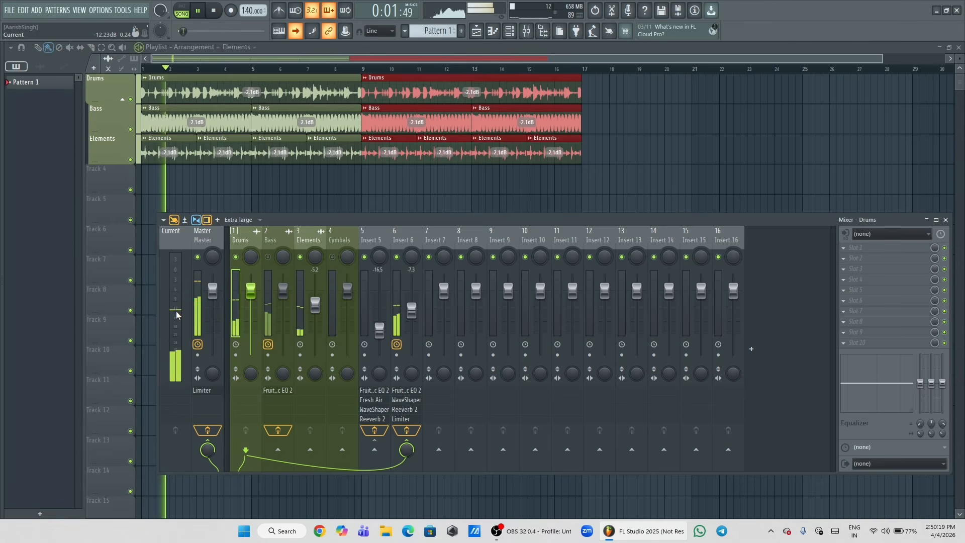
{"action": "key", "text": "space"}
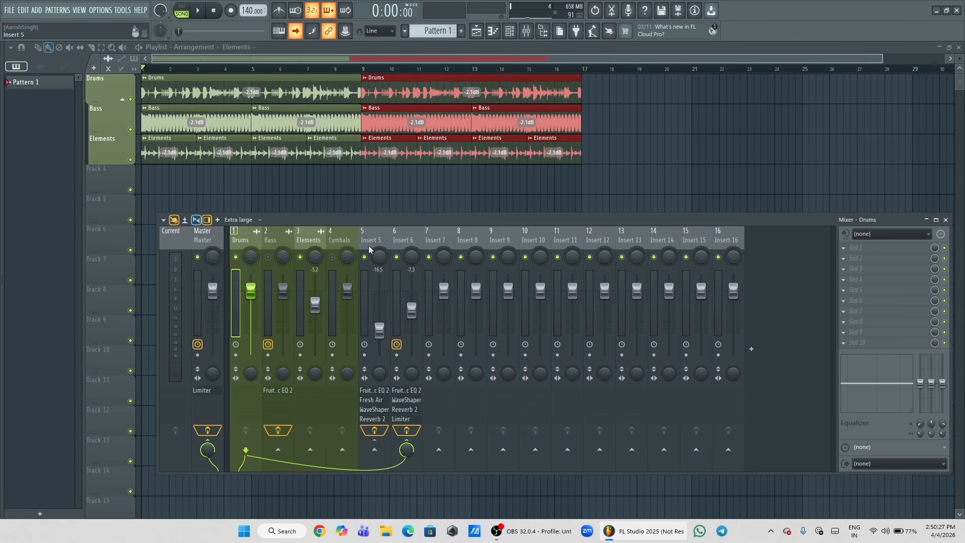
- Lower Insert 6's fader to -9.9 dB while the track plays
{"action": "left_click", "coordinate": [402, 242]}
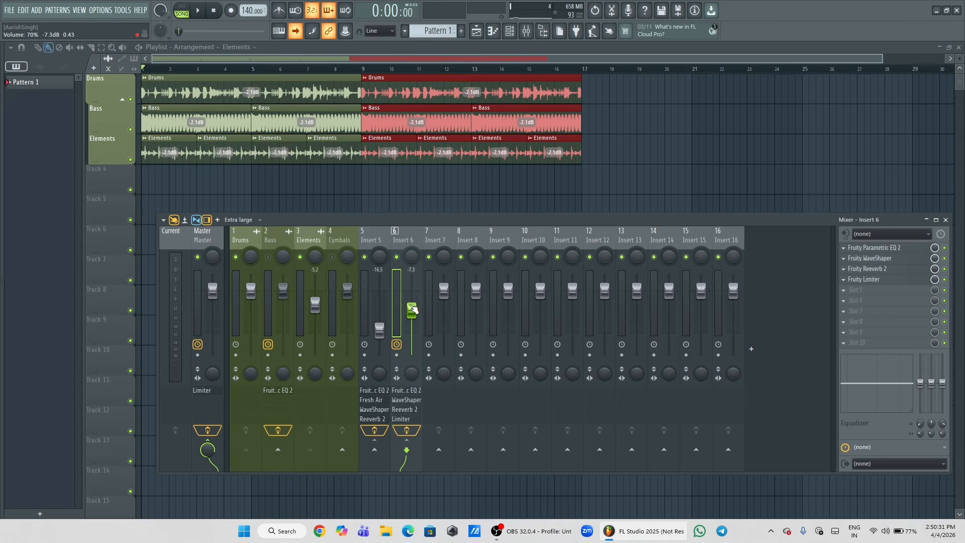
{"action": "key", "text": "space"}
{"action": "mouse_move", "coordinate": [412, 309]}
{"action": "left_mouse_down"}
{"action": "mouse_move", "coordinate": [412, 344]}
{"action": "mouse_move", "coordinate": [411, 316]}
{"action": "left_mouse_up"}
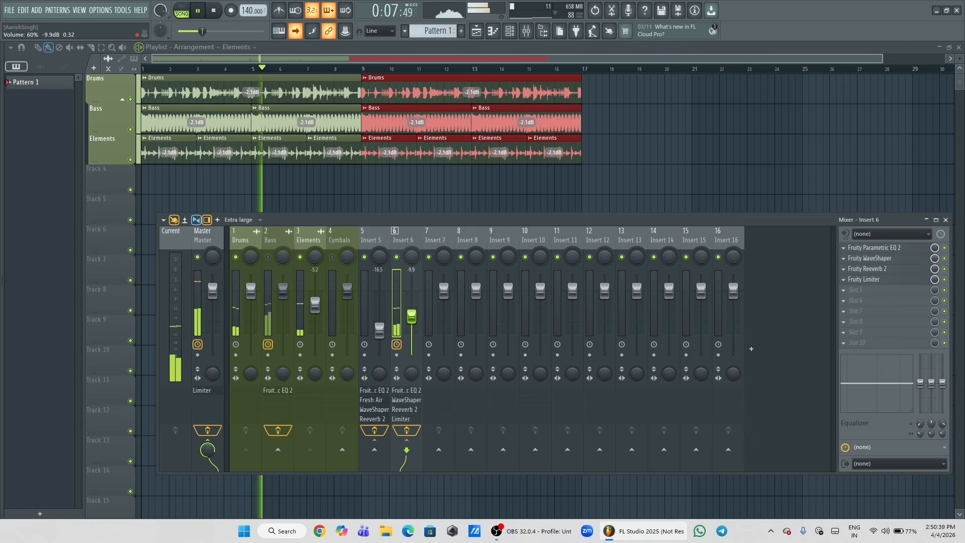
{"action": "key", "text": "space"}
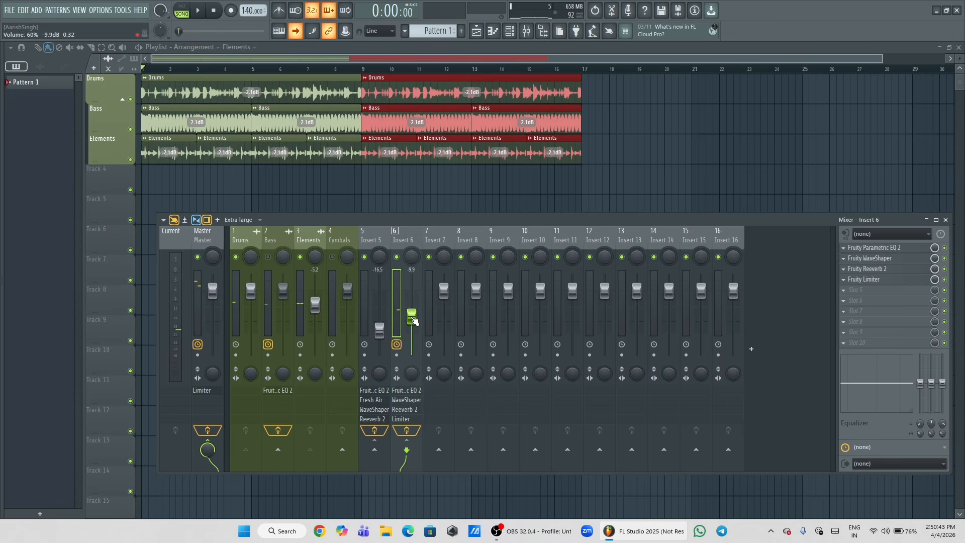
- Compare playback with Insert 6 muted and unmuted, and review the Drums and Insert 6 routing
{"action": "left_click", "coordinate": [399, 257]}
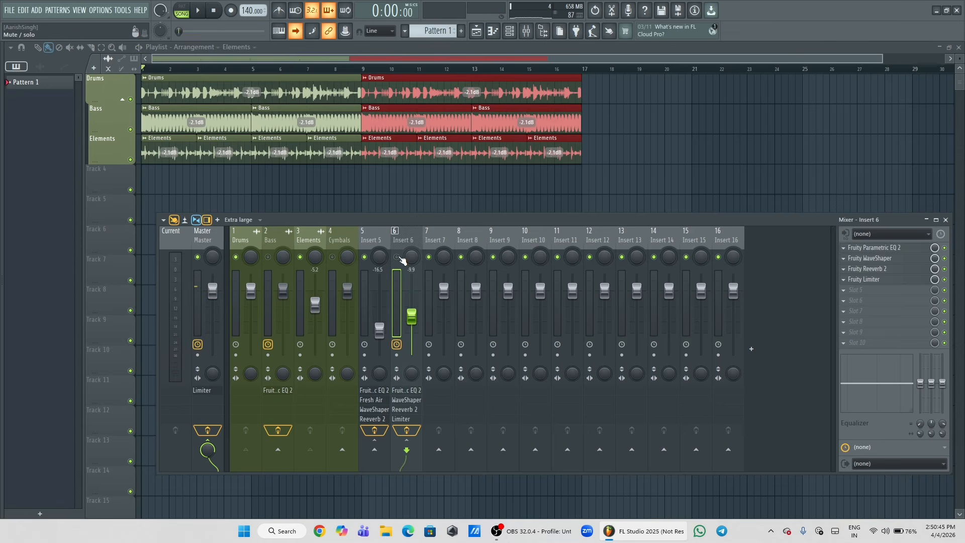
{"action": "key", "text": "space"}
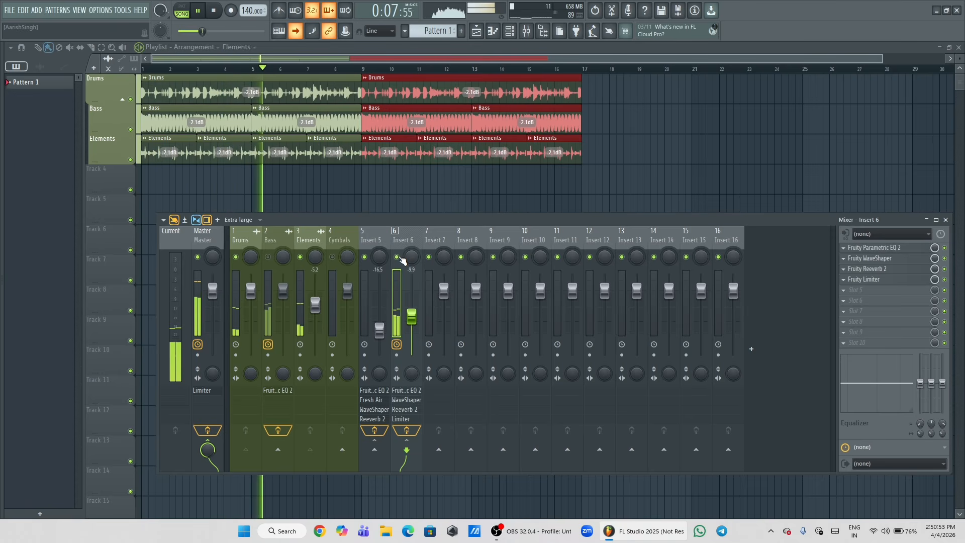
{"action": "key", "text": "space"}
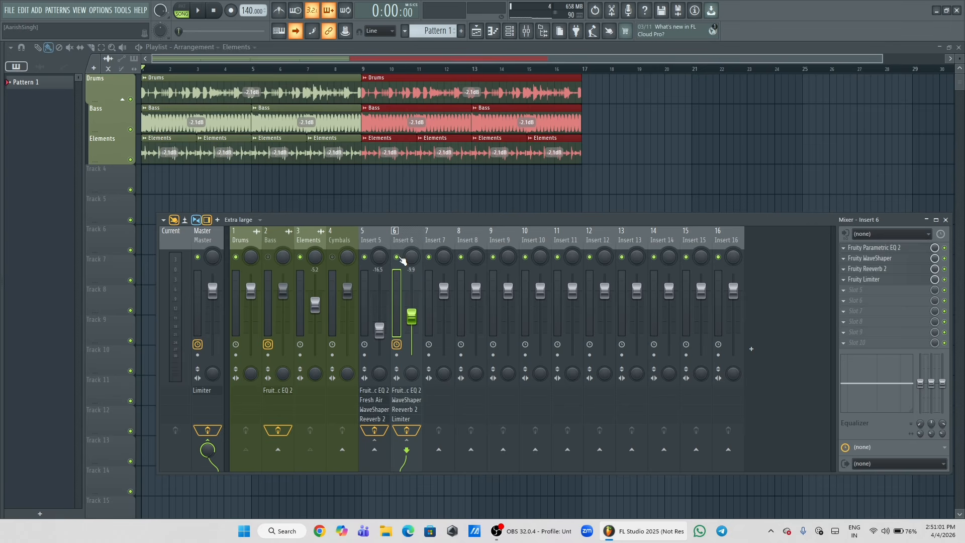
{"action": "left_click", "coordinate": [231, 240]}
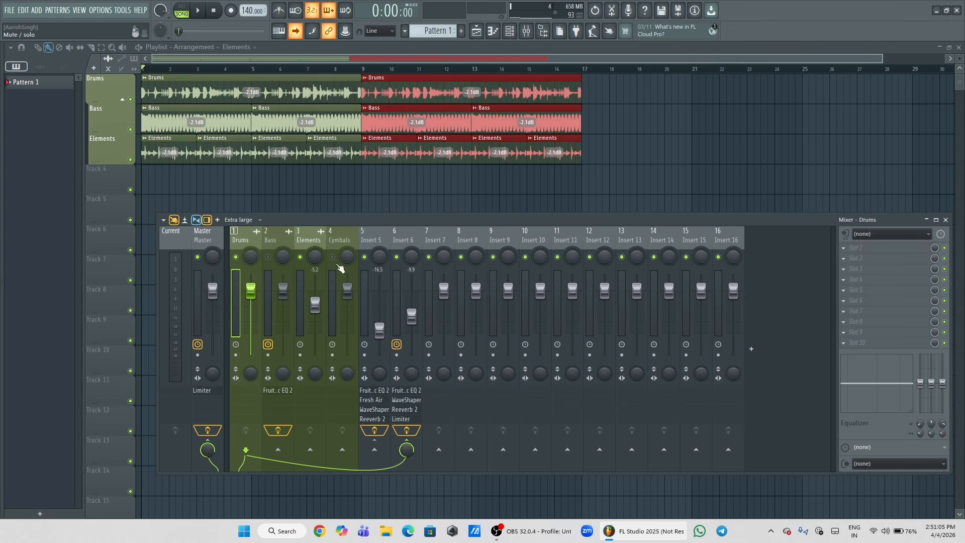
{"action": "left_click", "coordinate": [413, 242]}
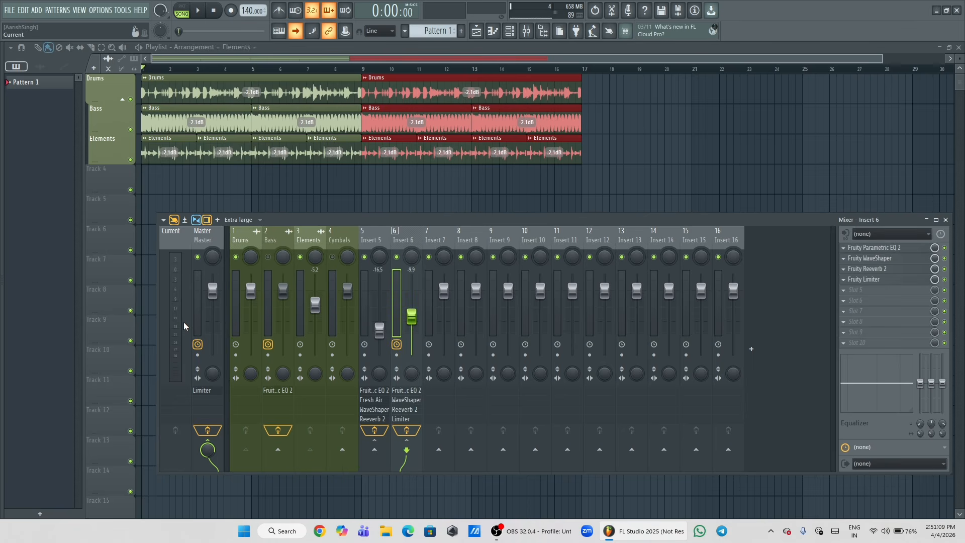
- Mute Insert 6, unmute Bass and compare playback with Insert 5 active and muted
{"action": "left_click", "coordinate": [281, 244]}
{"action": "left_click", "coordinate": [396, 257]}
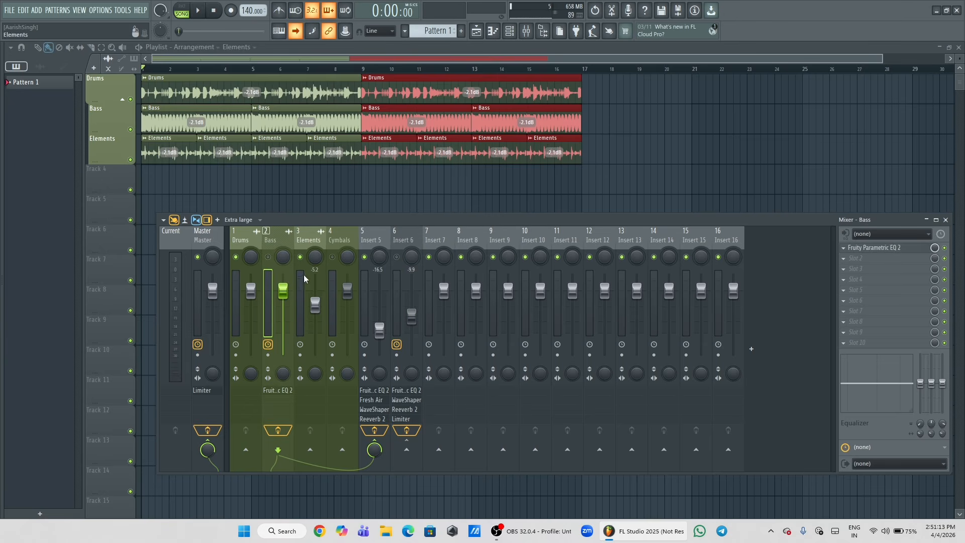
{"action": "left_click", "coordinate": [268, 257]}
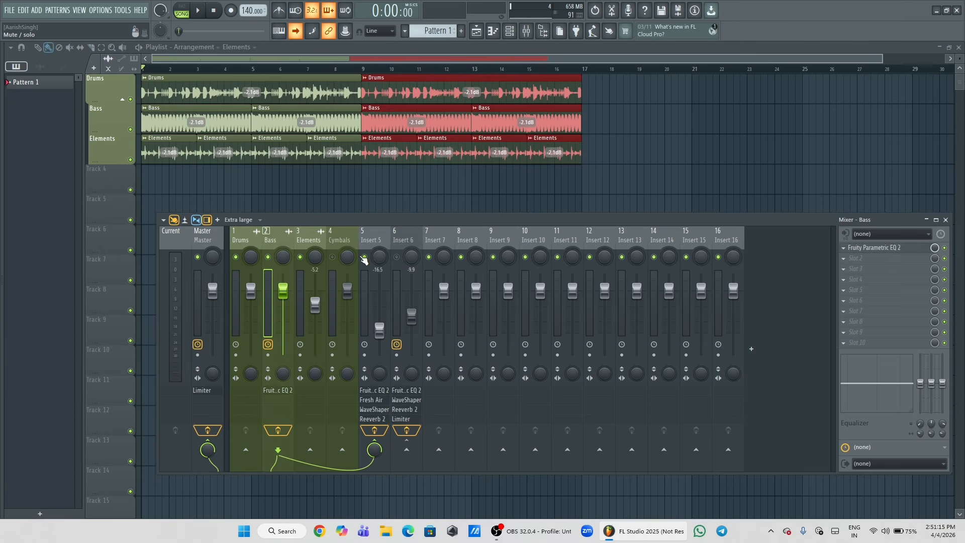
{"action": "key", "text": "space"}
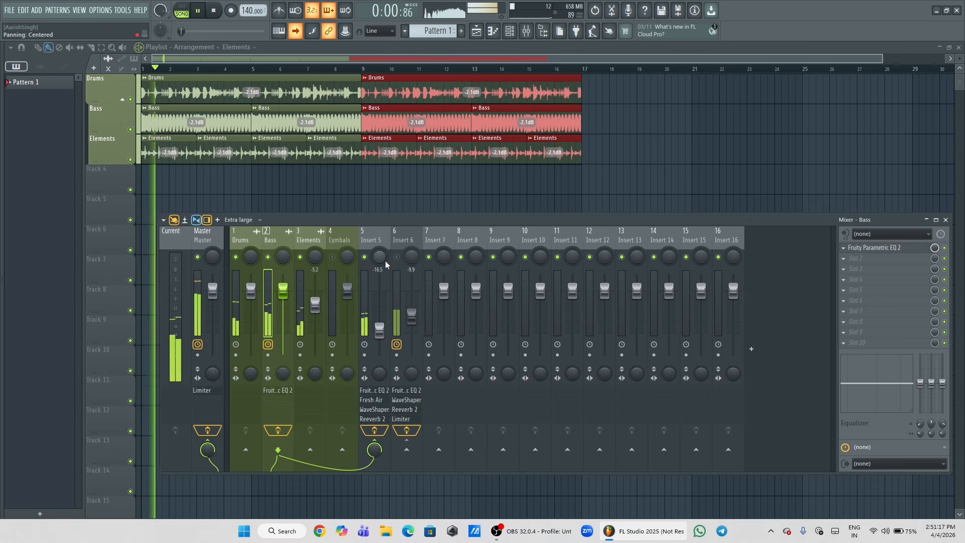
{"action": "left_click", "coordinate": [370, 257]}
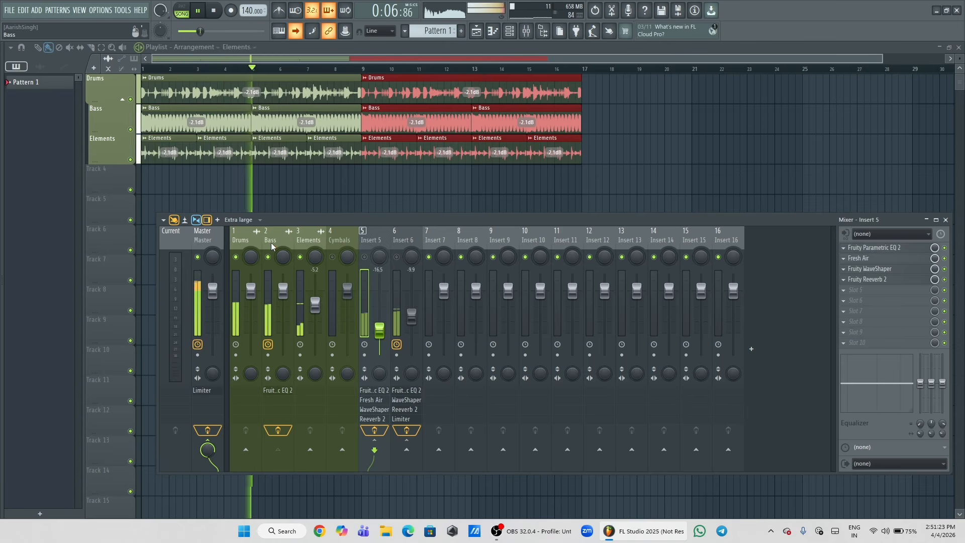
{"action": "key", "text": "space"}
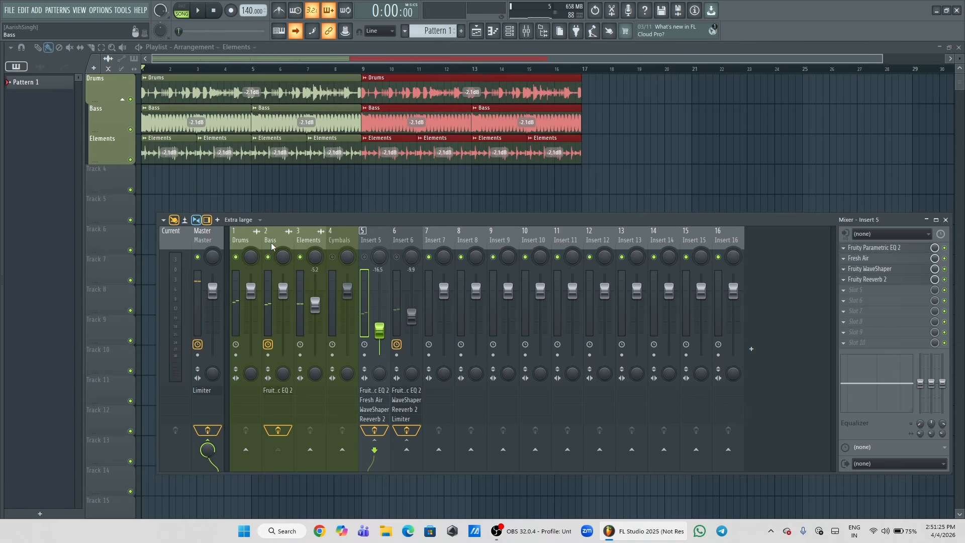
- Reset Insert 5's volume to its default level, unmute it and select it
{"action": "left_click", "coordinate": [271, 246]}
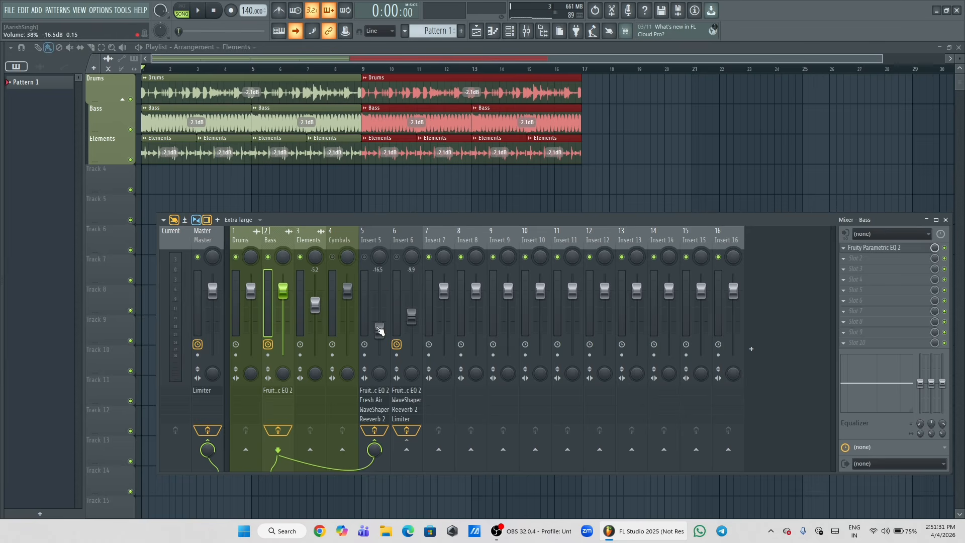
{"action": "right_click", "coordinate": [379, 322]}
{"action": "left_click", "coordinate": [388, 328]}
{"action": "left_click", "coordinate": [364, 258]}
{"action": "left_click", "coordinate": [376, 239]}
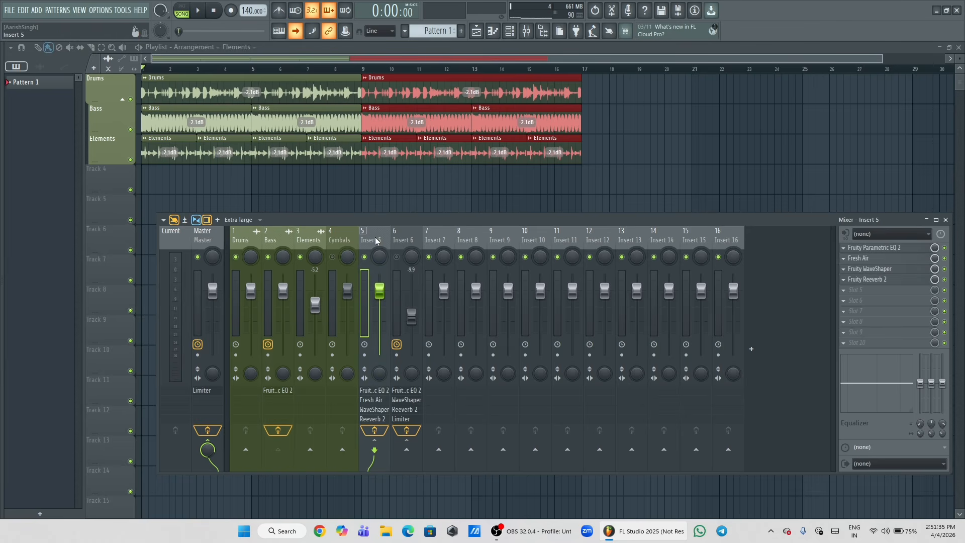
- Move the low-cut band of Insert 5's Fruity Parametric EQ 2 to a slightly lower frequency and close the plugin
{"action": "left_click", "coordinate": [880, 248]}
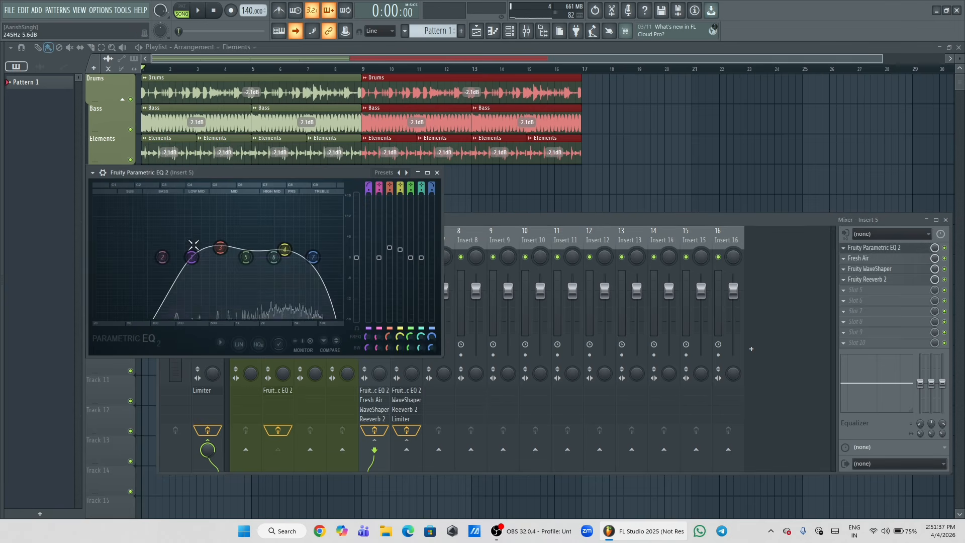
{"action": "left_click_drag", "start_coordinate": [199, 260], "coordinate": [195, 259]}
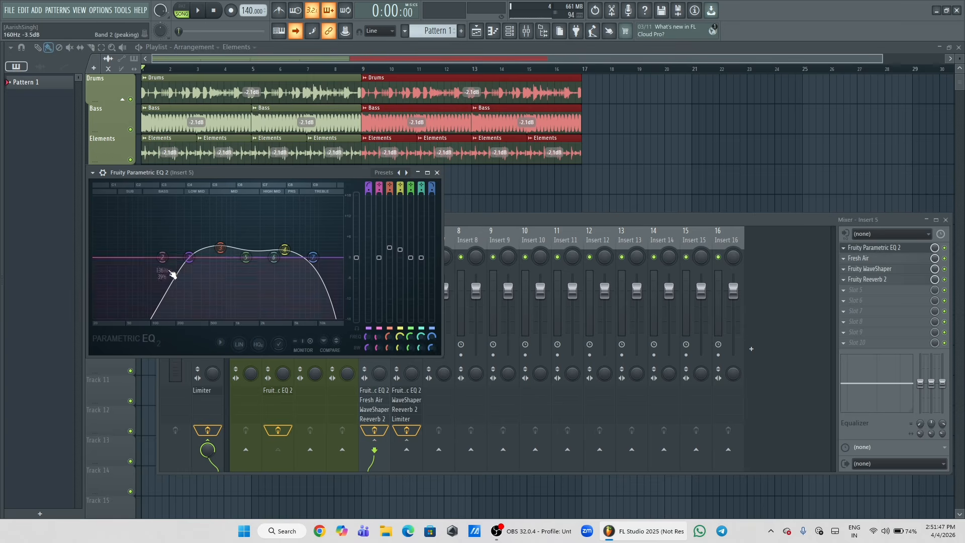
{"action": "left_click_drag", "start_coordinate": [189, 257], "coordinate": [186, 260]}
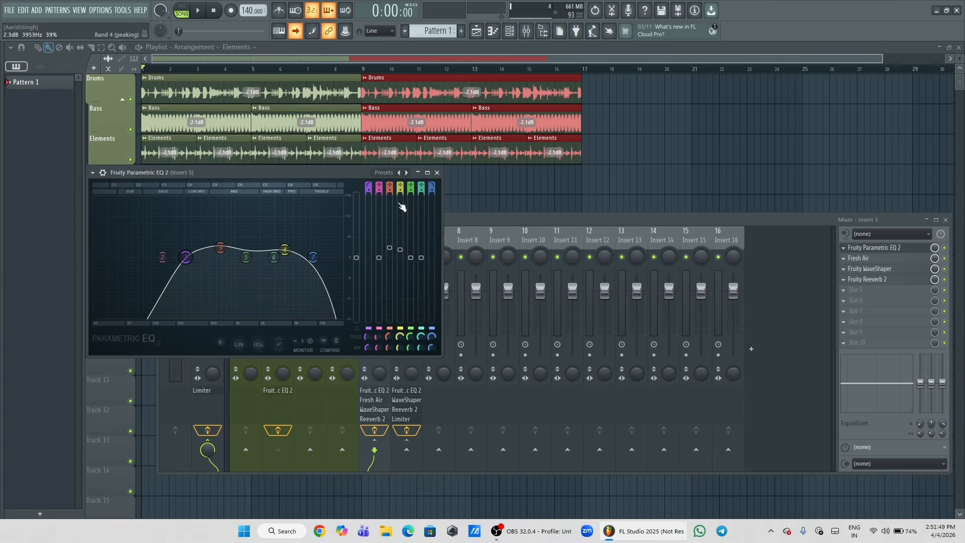
{"action": "left_click", "coordinate": [437, 173]}
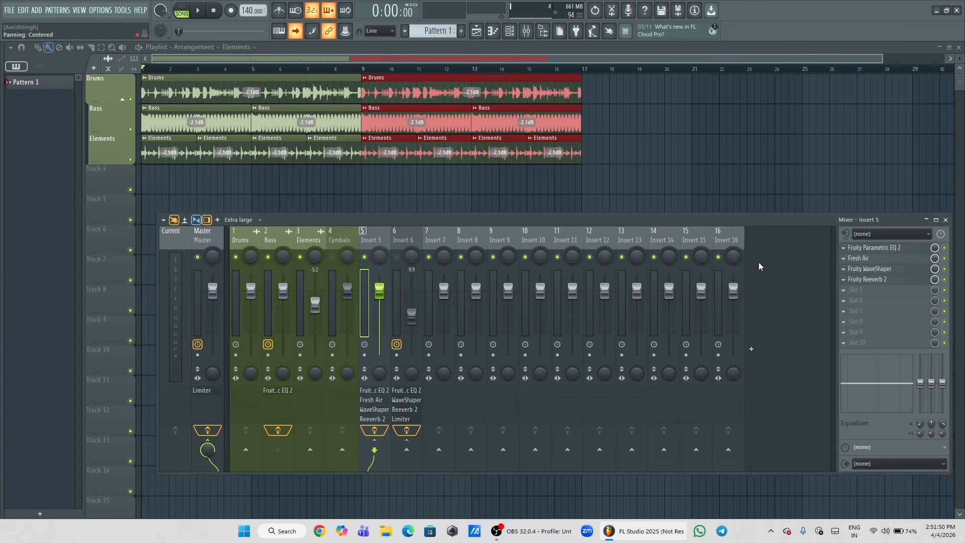
- Disable Fruity WaveShaper and Fruity Reeverb 2 on Insert 5, leaving Fresh Air open to adjust its settings
{"action": "left_click", "coordinate": [871, 261]}
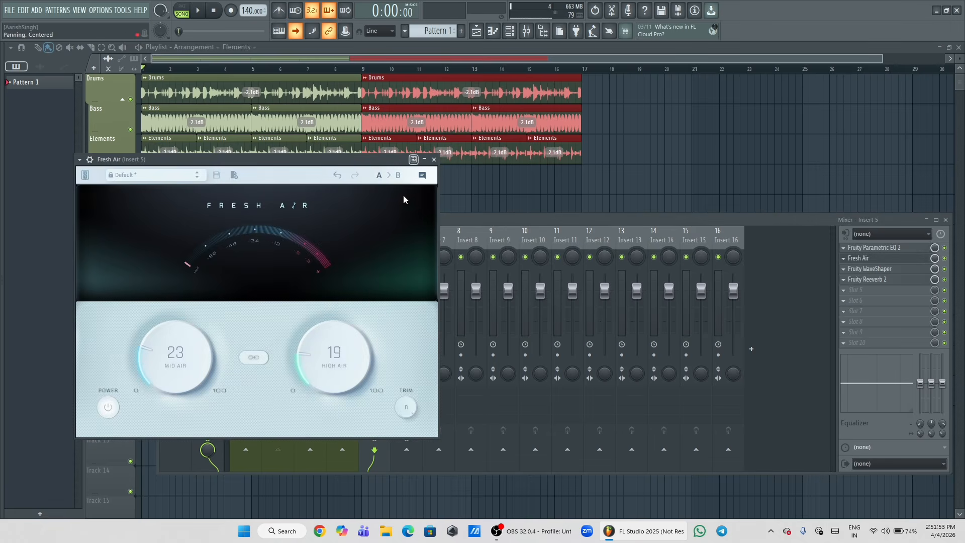
{"action": "left_click", "coordinate": [435, 159]}
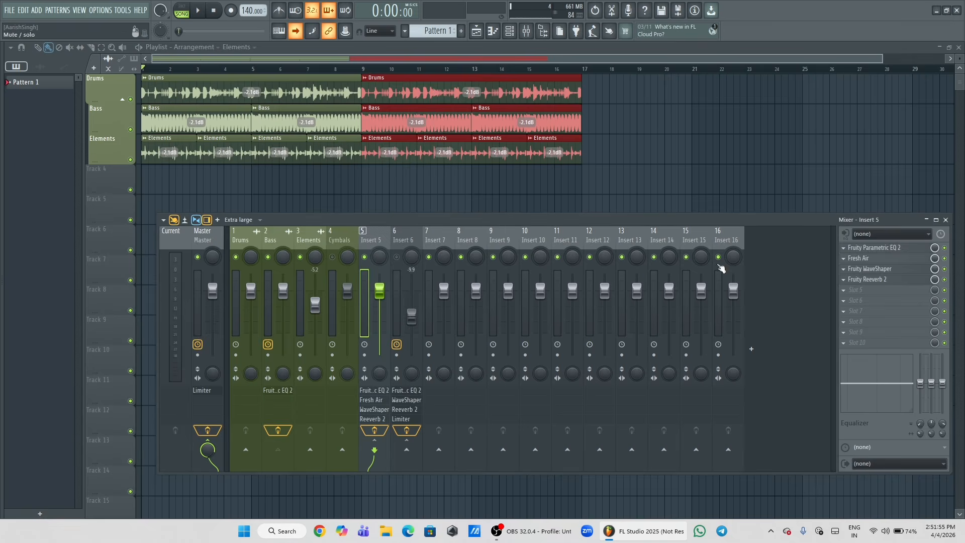
{"action": "left_click", "coordinate": [946, 269]}
{"action": "left_click", "coordinate": [877, 258]}
{"action": "left_click_drag", "start_coordinate": [314, 163], "coordinate": [398, 179]}
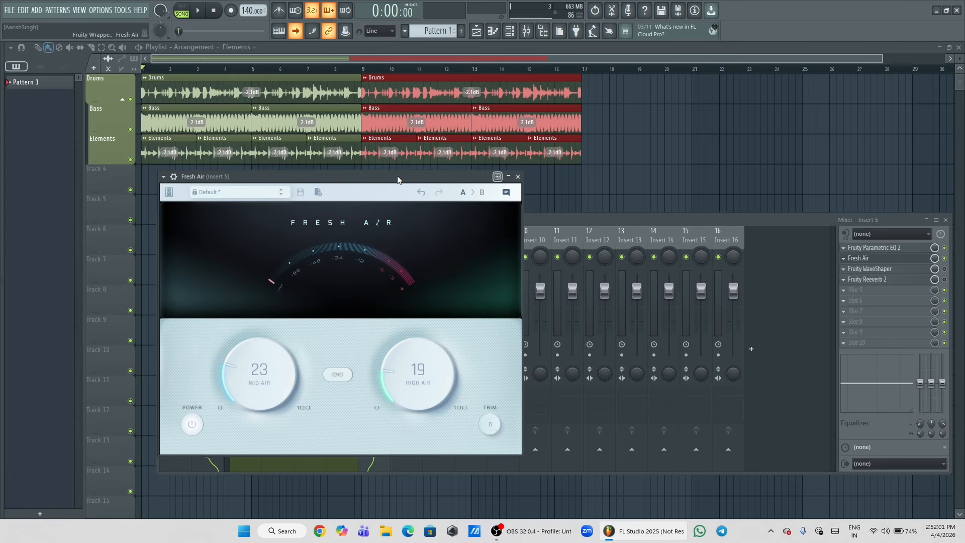
- Set Fresh Air's Mid Air and High Air to 0 and preview the track
{"action": "left_click_drag", "start_coordinate": [264, 375], "coordinate": [257, 434]}
{"action": "left_click_drag", "start_coordinate": [418, 373], "coordinate": [406, 402]}
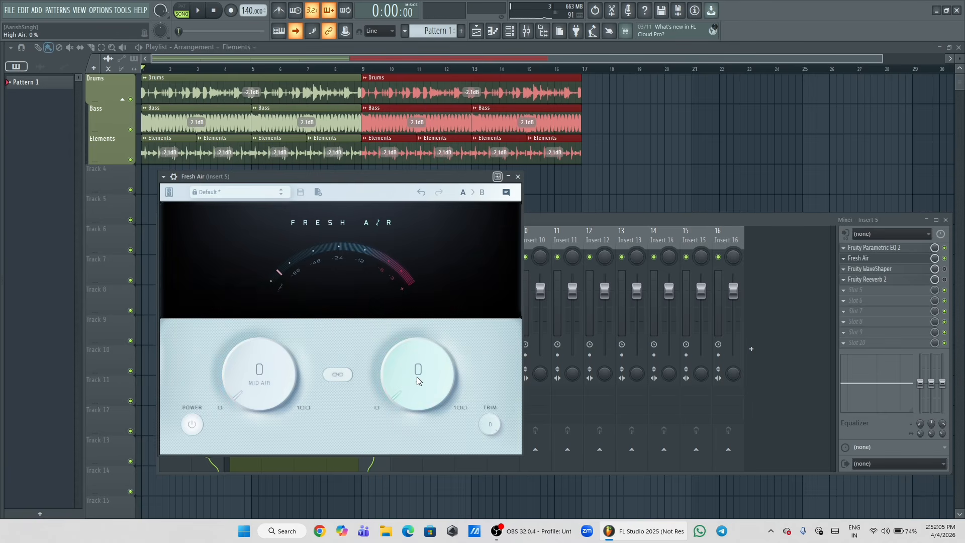
{"action": "key", "text": "space"}
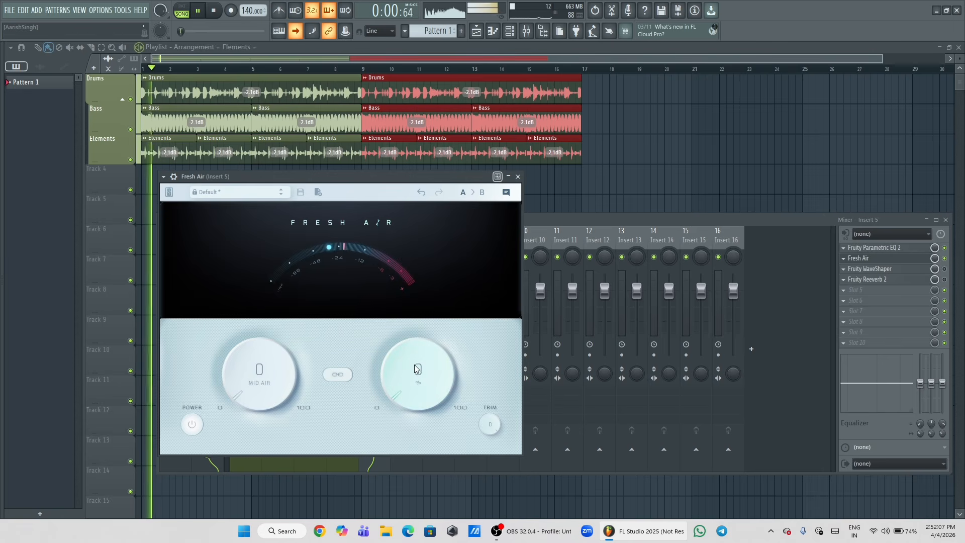
{"action": "key", "text": "space"}
- Raise Fresh Air's High Air to 40 and Mid Air to 53
{"action": "left_click_drag", "start_coordinate": [416, 369], "coordinate": [420, 297]}
{"action": "left_click_drag", "start_coordinate": [294, 352], "coordinate": [287, 278]}
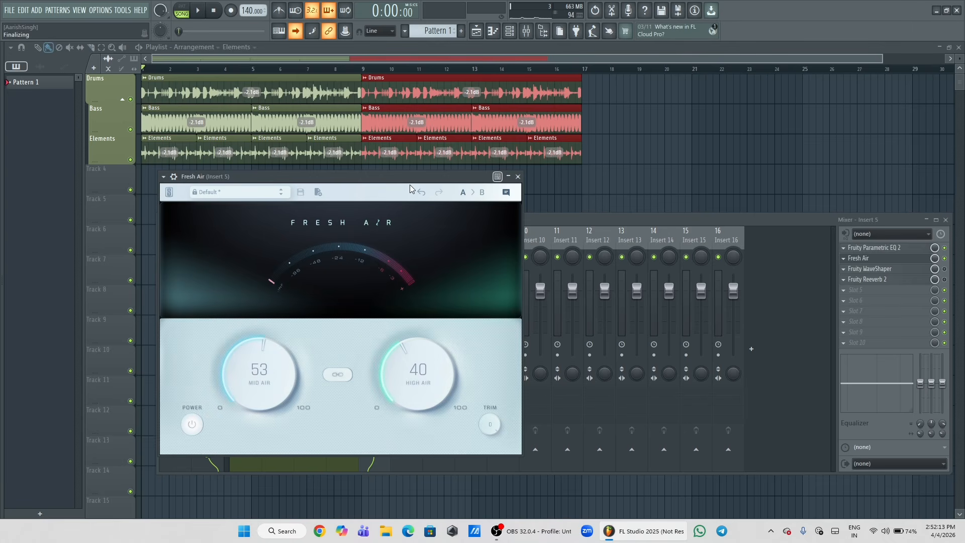
- Set Fresh Air's Mid Air to 25 and High Air to 60 during playback, and close the plugin
{"action": "key", "text": "space"}
{"action": "left_click_drag", "start_coordinate": [278, 363], "coordinate": [267, 398]}
{"action": "left_click_drag", "start_coordinate": [388, 372], "coordinate": [429, 351]}
{"action": "left_click_drag", "start_coordinate": [275, 349], "coordinate": [272, 357]}
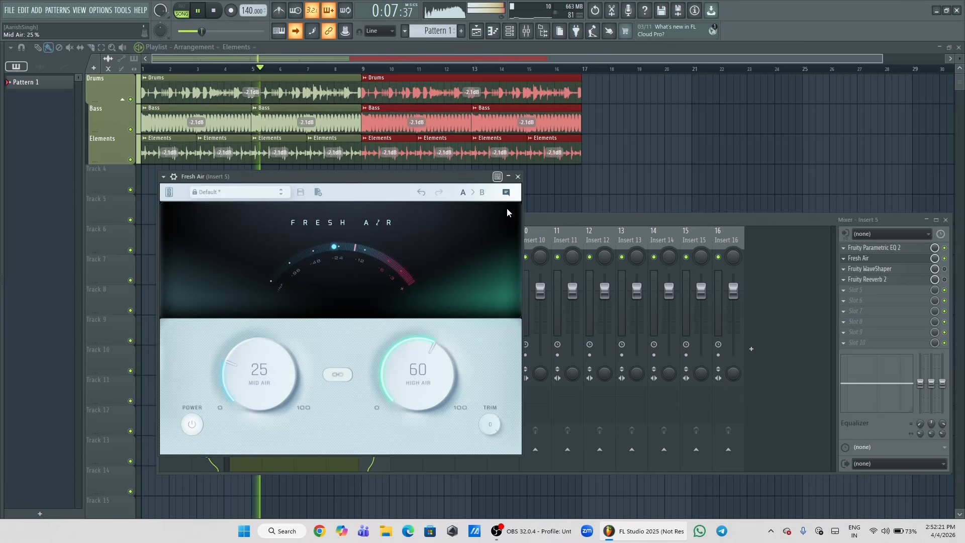
{"action": "left_click", "coordinate": [518, 176]}
{"action": "key", "text": "space"}
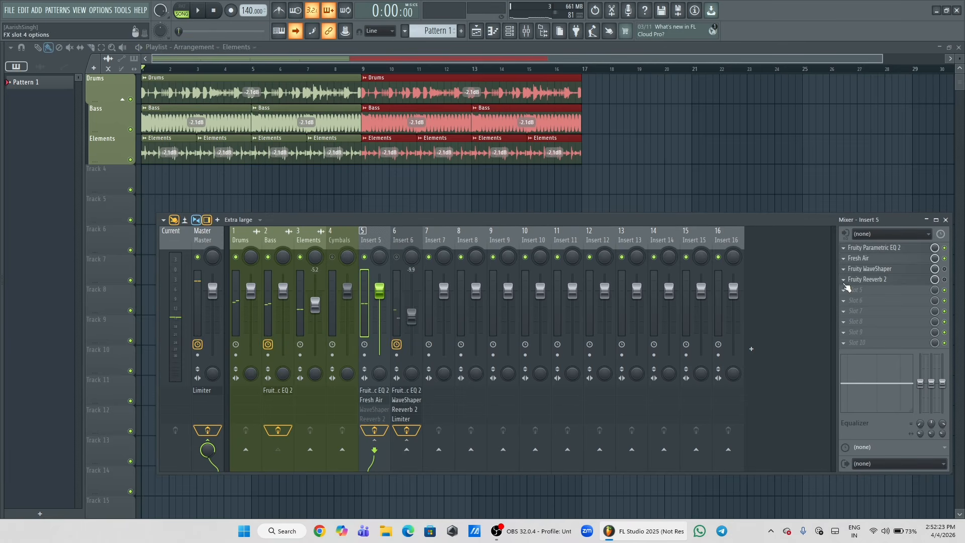
- Re-enable and open Fruity WaveShaper on Insert 5 and preview the track with its distortion
{"action": "left_click", "coordinate": [885, 269]}
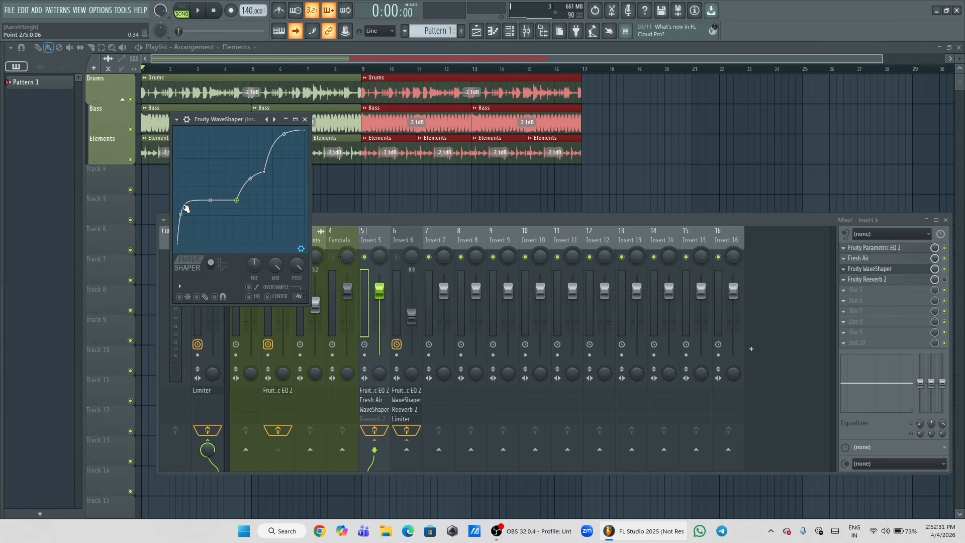
{"action": "key", "text": "space"}
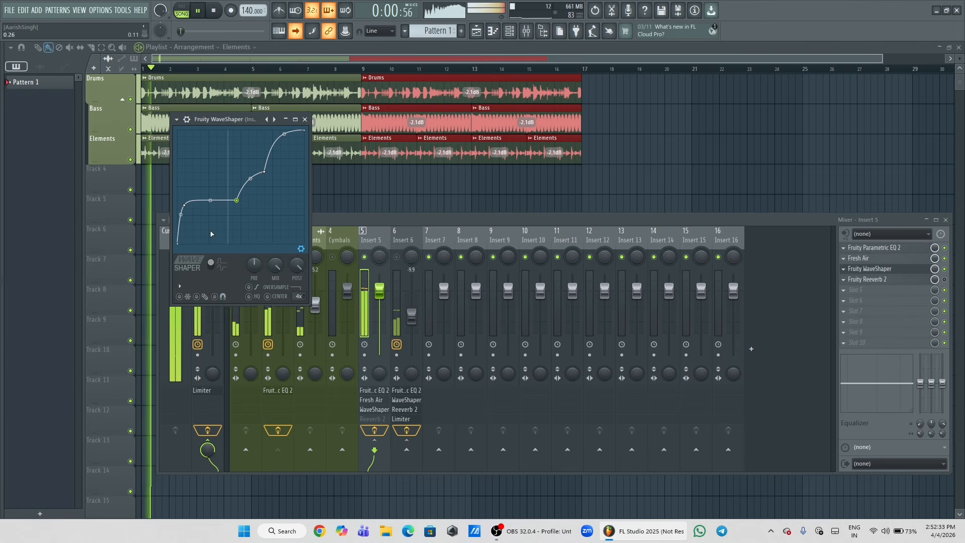
{"action": "key", "text": "space"}
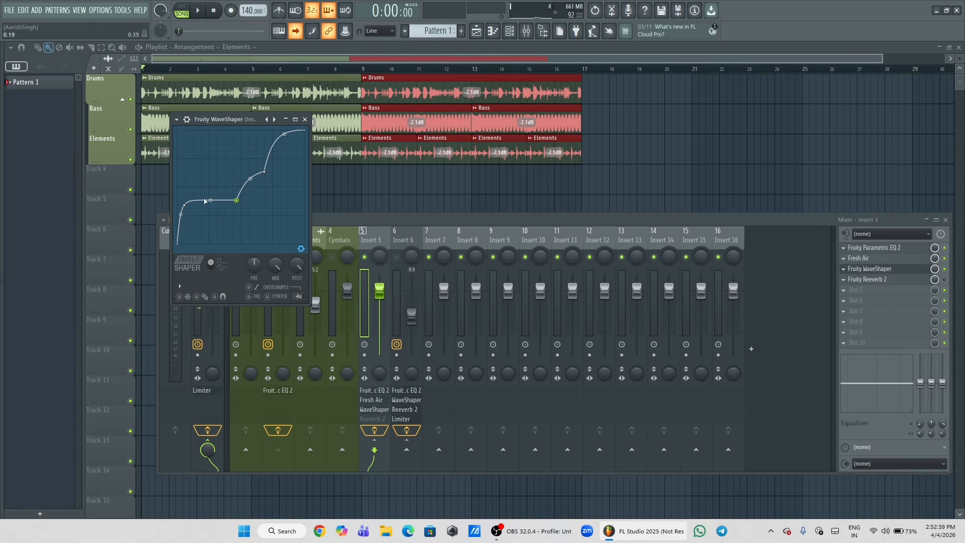
- Shift the second point of Insert 5's WaveShaper curve to a horizontal position of 0.14, previewing the distortion, and close the plugin
{"action": "left_click_drag", "start_coordinate": [186, 204], "coordinate": [208, 208]}
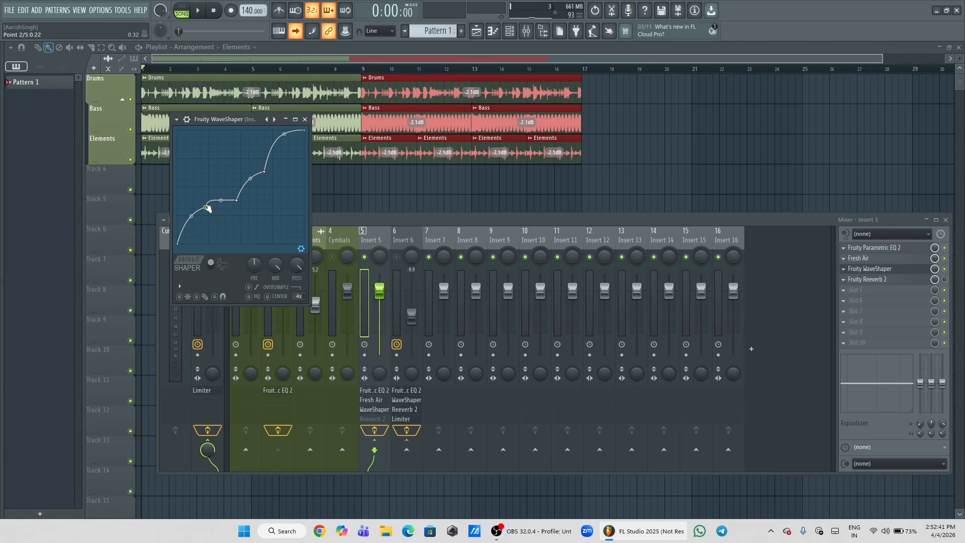
{"action": "key", "text": "space"}
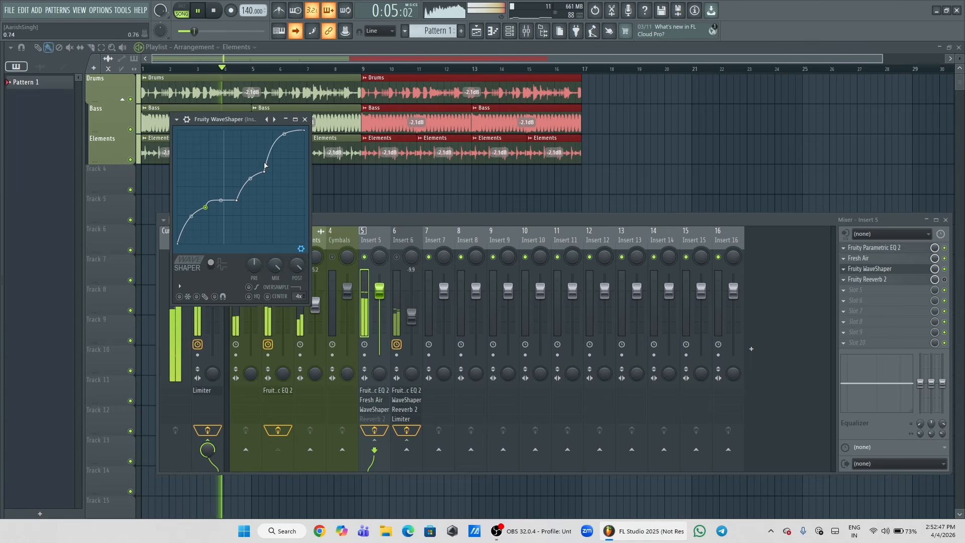
{"action": "key", "text": "space"}
{"action": "mouse_move", "coordinate": [206, 207]}
{"action": "left_mouse_down"}
{"action": "mouse_move", "coordinate": [179, 208]}
{"action": "mouse_move", "coordinate": [195, 207]}
{"action": "left_mouse_up"}
{"action": "key", "text": "space"}
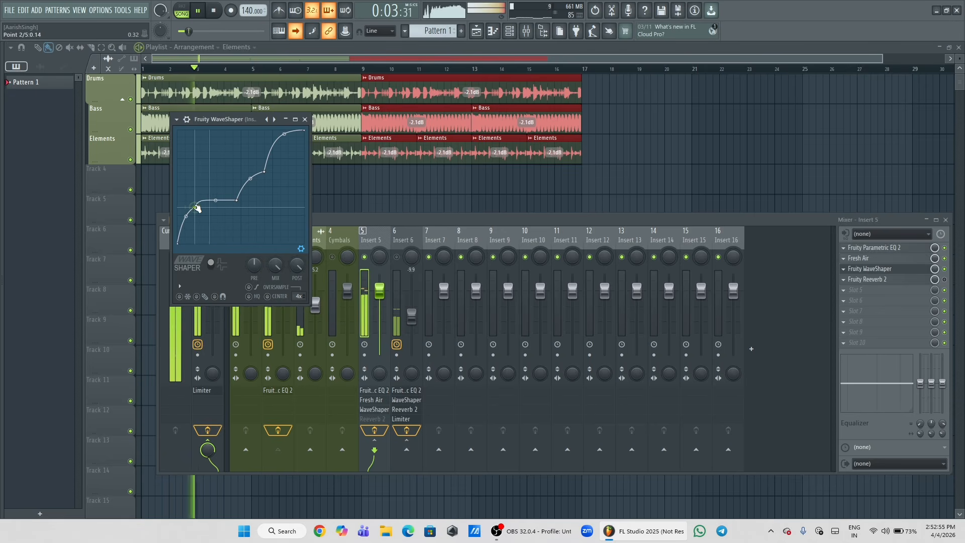
{"action": "left_click", "coordinate": [305, 119]}
{"action": "key", "text": "space"}
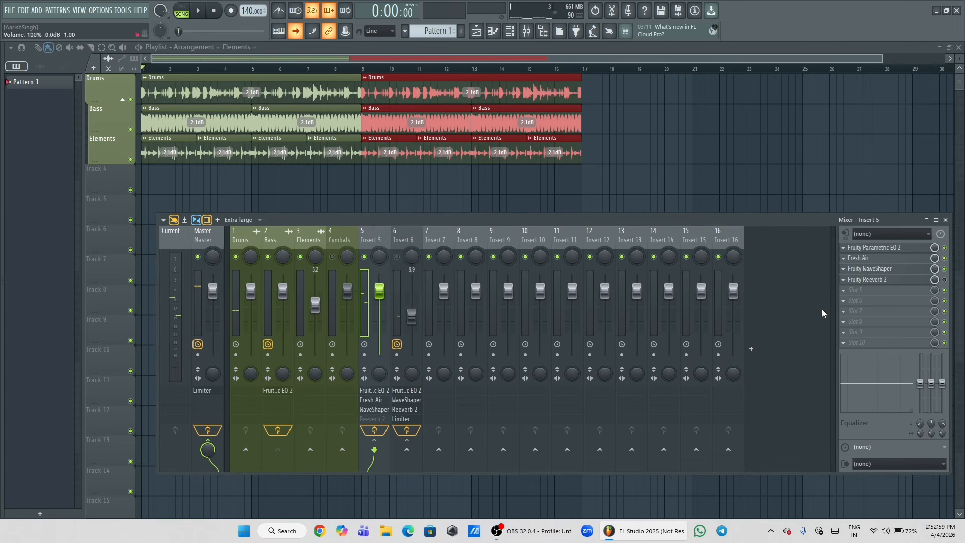
- Re-enable Fruity Reeverb 2 on Insert 5 and preview the track with the reverb, reviewing its dry and wet levels
{"action": "left_click", "coordinate": [922, 283]}
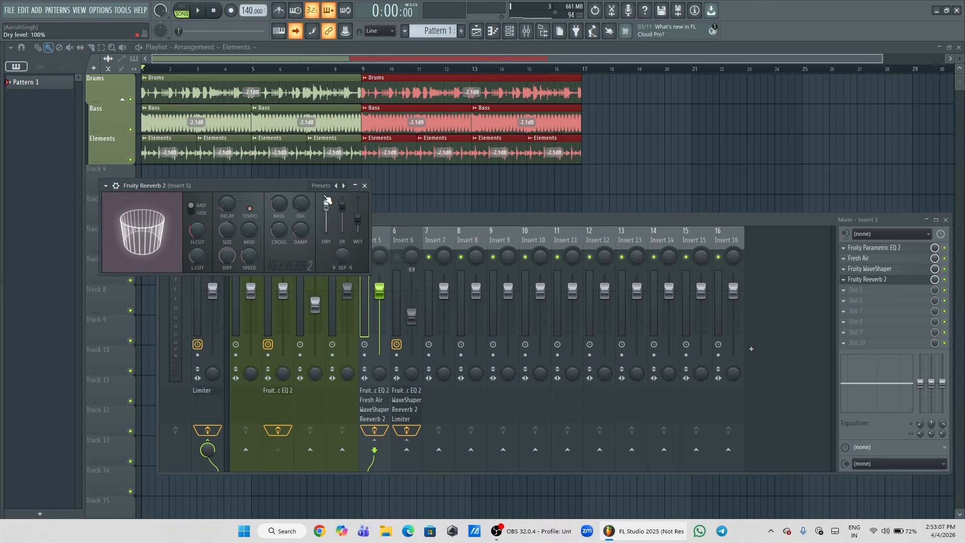
{"action": "left_click", "coordinate": [354, 186]}
{"action": "key", "text": "space"}
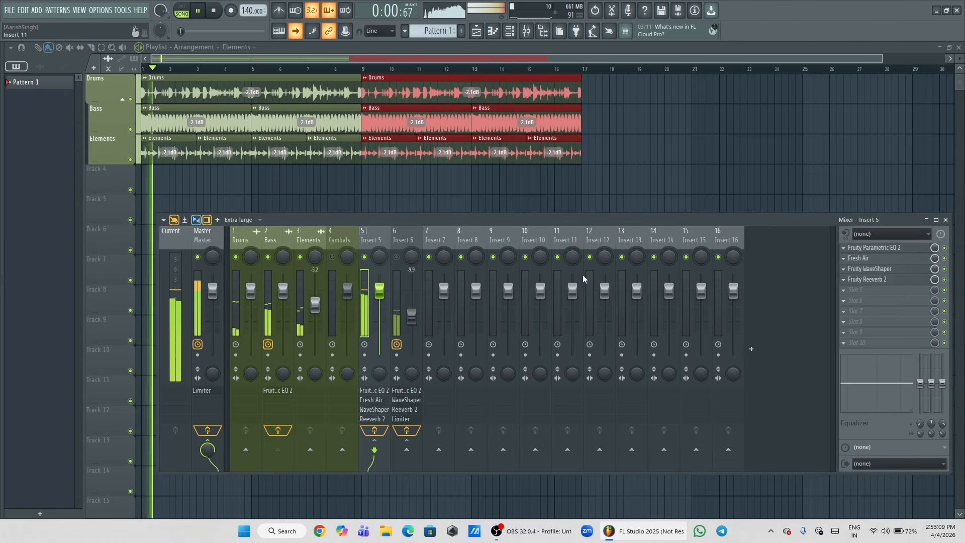
{"action": "key", "text": "space"}
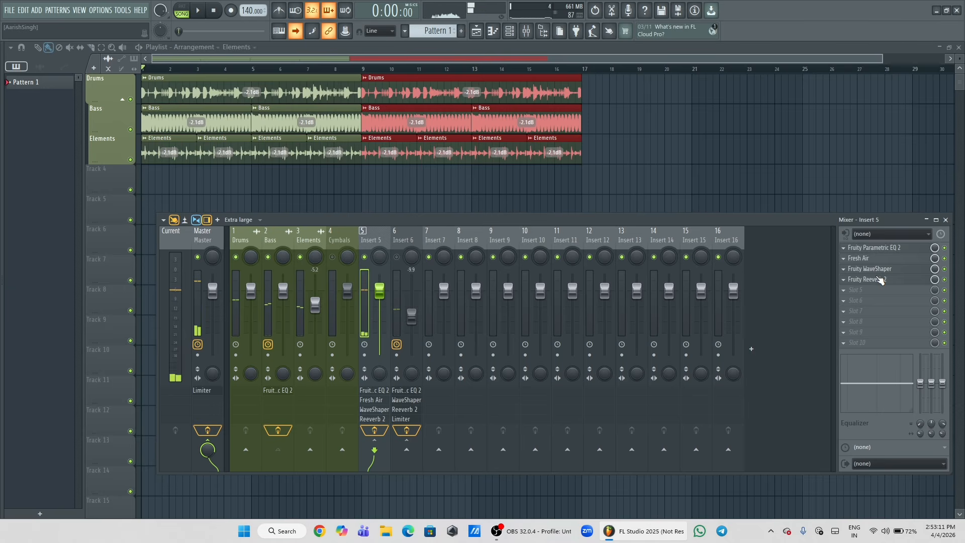
{"action": "key", "text": "space"}
{"action": "left_click", "coordinate": [875, 279]}
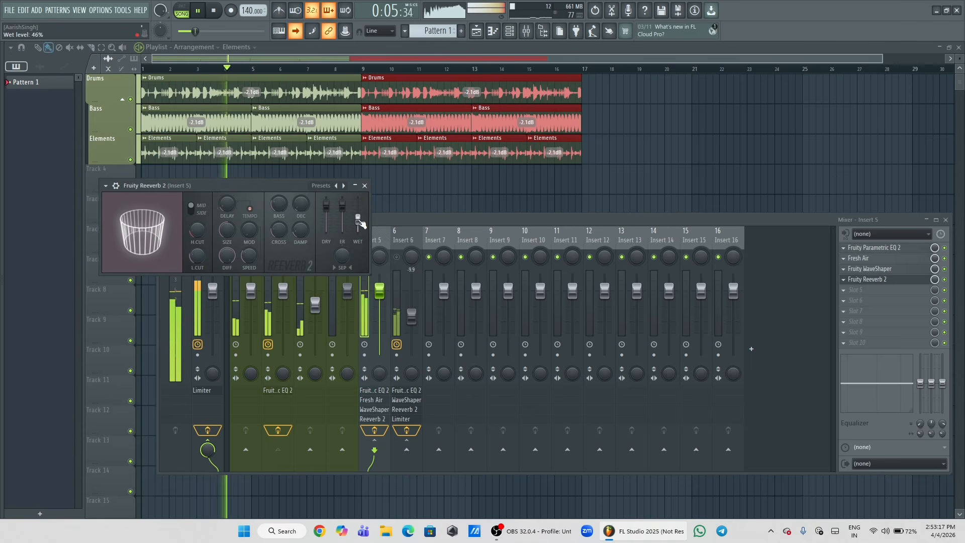
{"action": "left_click", "coordinate": [365, 185]}
{"action": "key", "text": "space"}
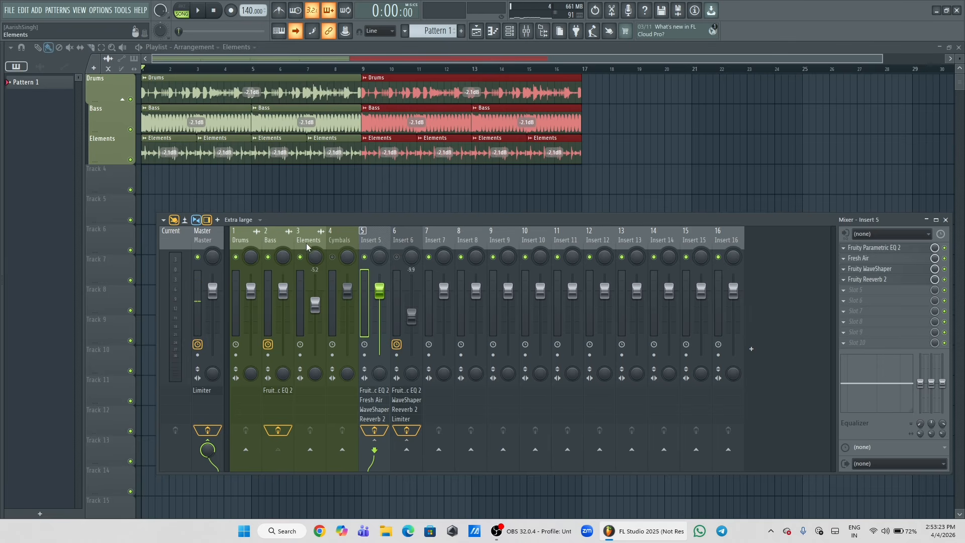
- Review the send routing of Drums and Bass, and preview the mix with Insert 5 muted before unmuting it
{"action": "left_click", "coordinate": [241, 241]}
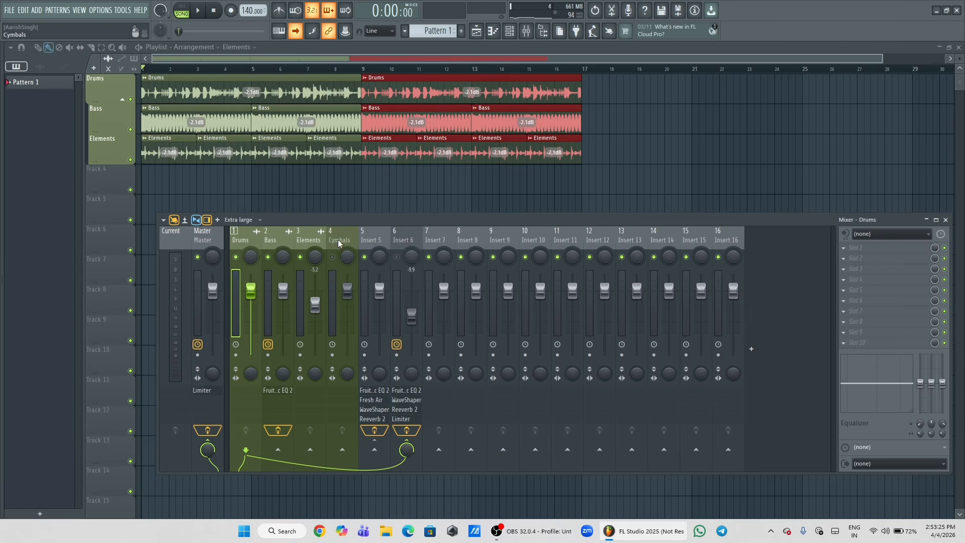
{"action": "left_click", "coordinate": [266, 243]}
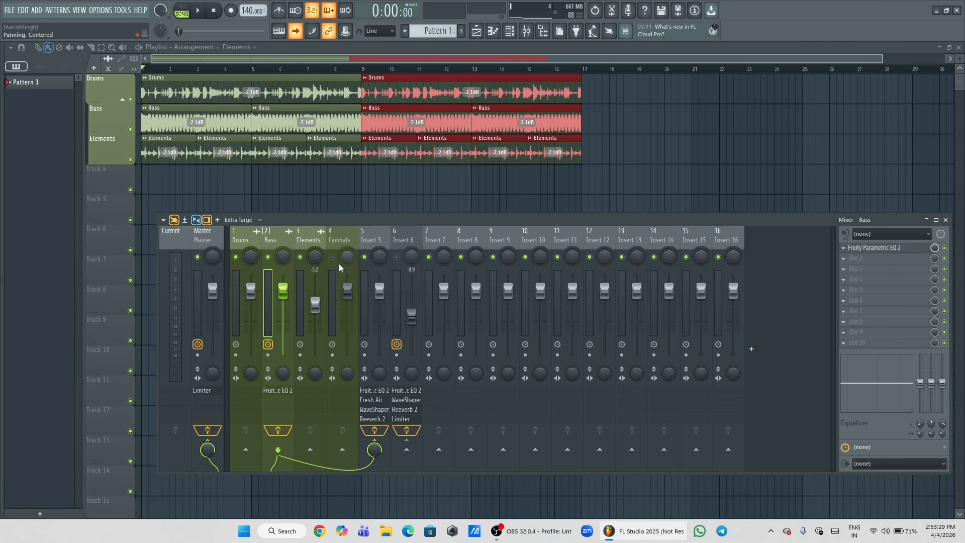
{"action": "key", "text": "space"}
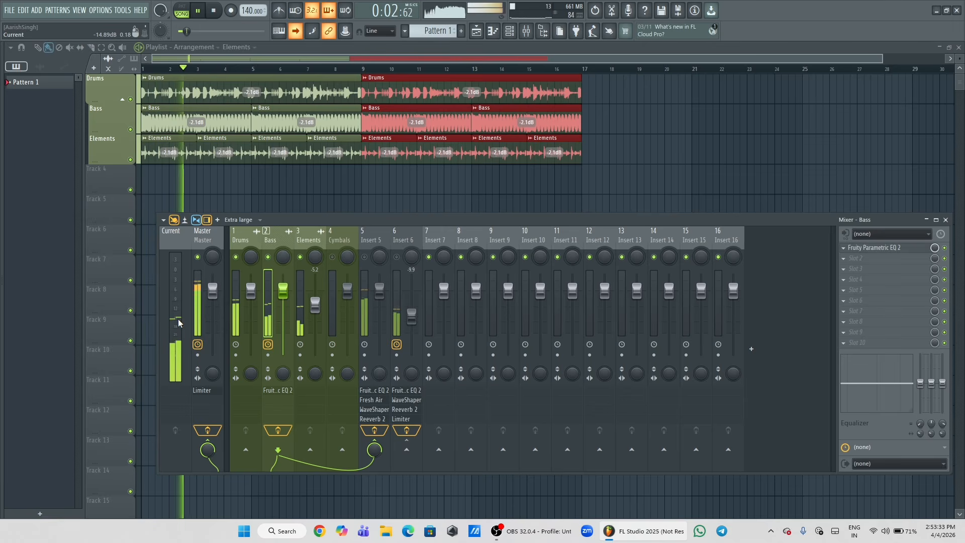
{"action": "key", "text": "space"}
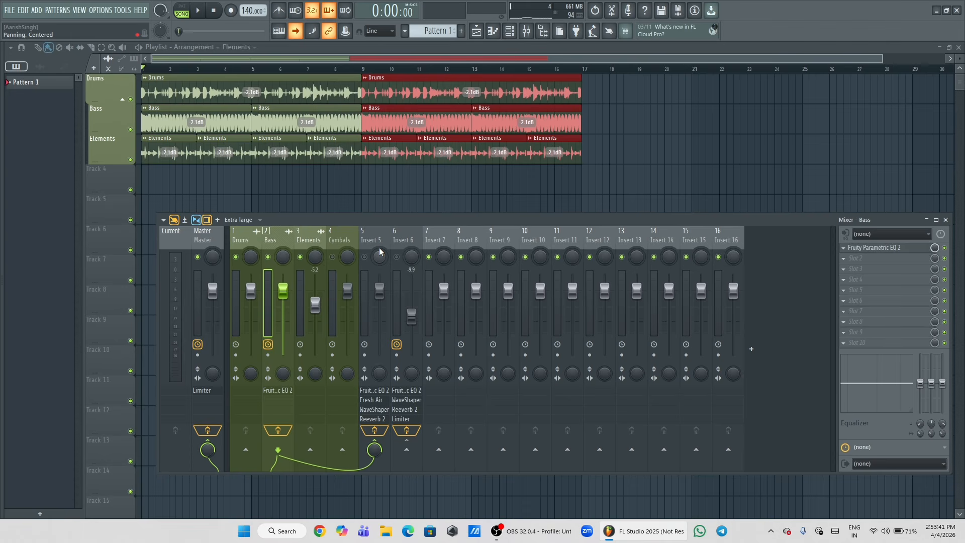
{"action": "left_click", "coordinate": [364, 257]}
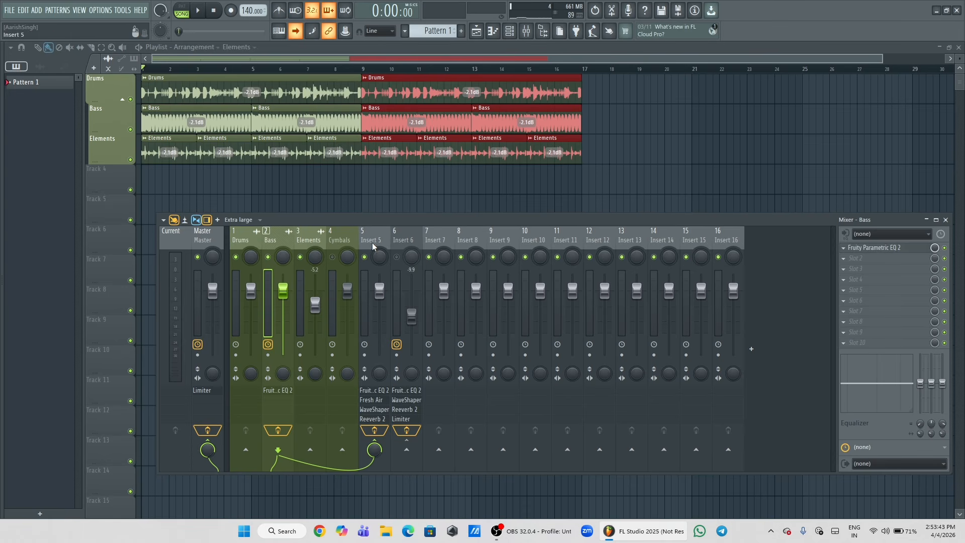
- Lower Insert 5's volume to zero and blend it back in under Bass to about -14.6 dB during playback
{"action": "left_click_drag", "start_coordinate": [380, 290], "coordinate": [381, 355]}
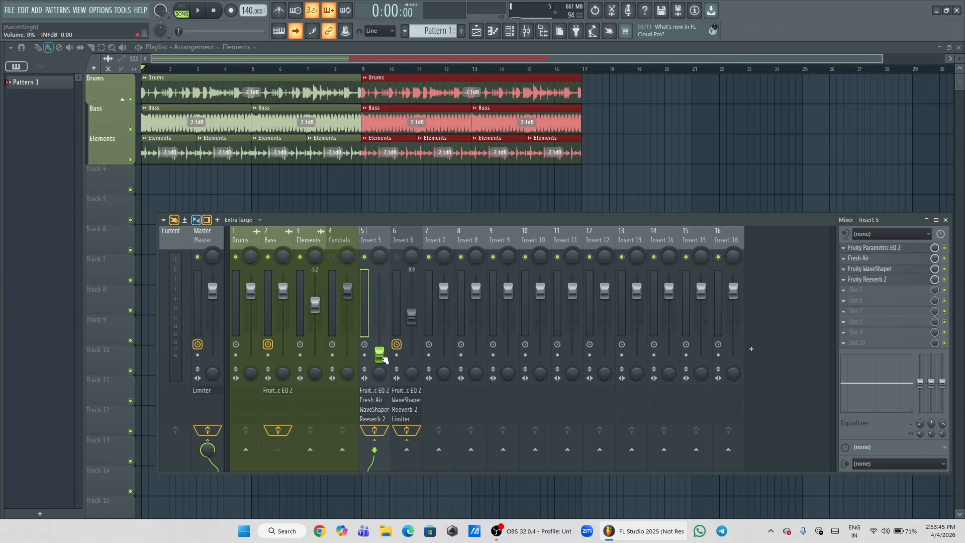
{"action": "left_click", "coordinate": [274, 244]}
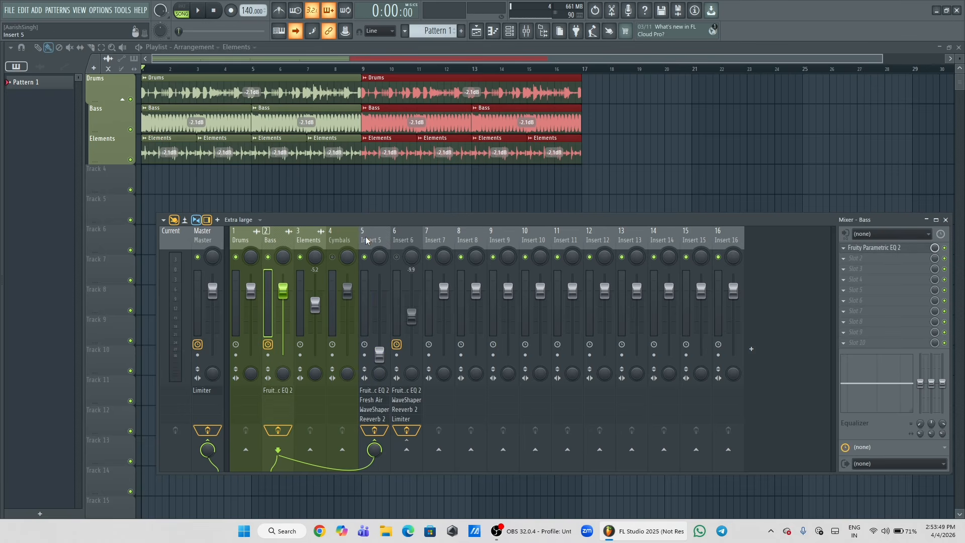
{"action": "key", "text": "space"}
{"action": "left_click_drag", "start_coordinate": [379, 355], "coordinate": [380, 326]}
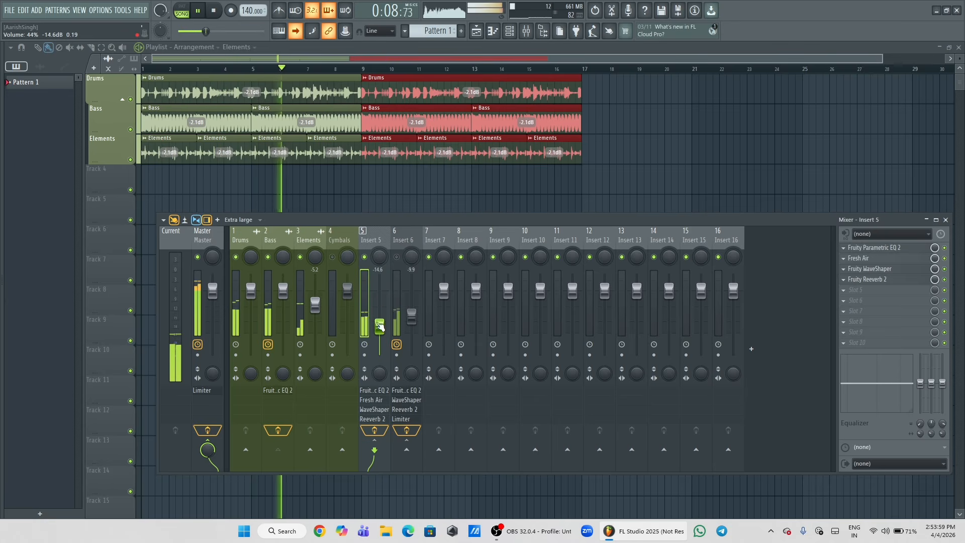
- Compare the mix with Insert 5 muted and unmuted, leaving it active, and stop playback
{"action": "left_click", "coordinate": [369, 261]}
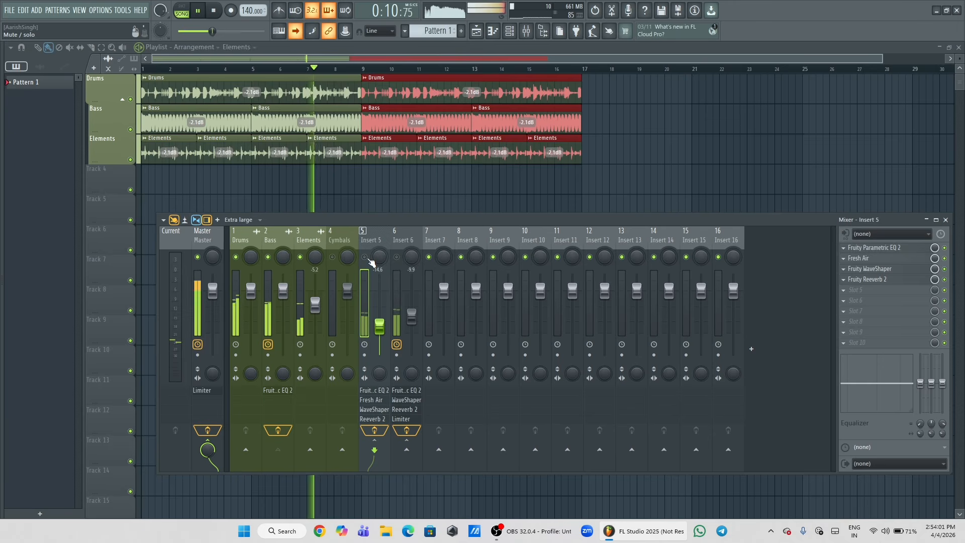
{"action": "left_click", "coordinate": [370, 261]}
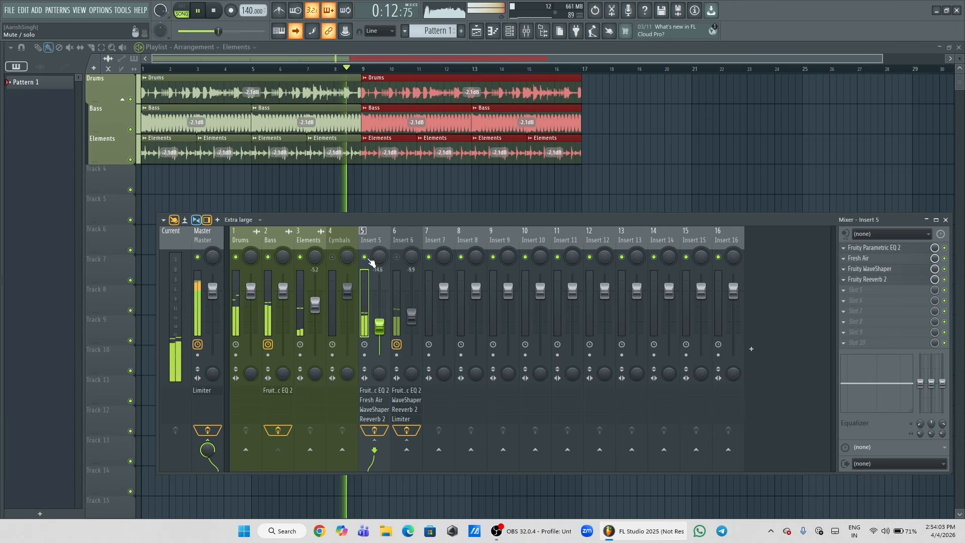
{"action": "key", "text": "space"}
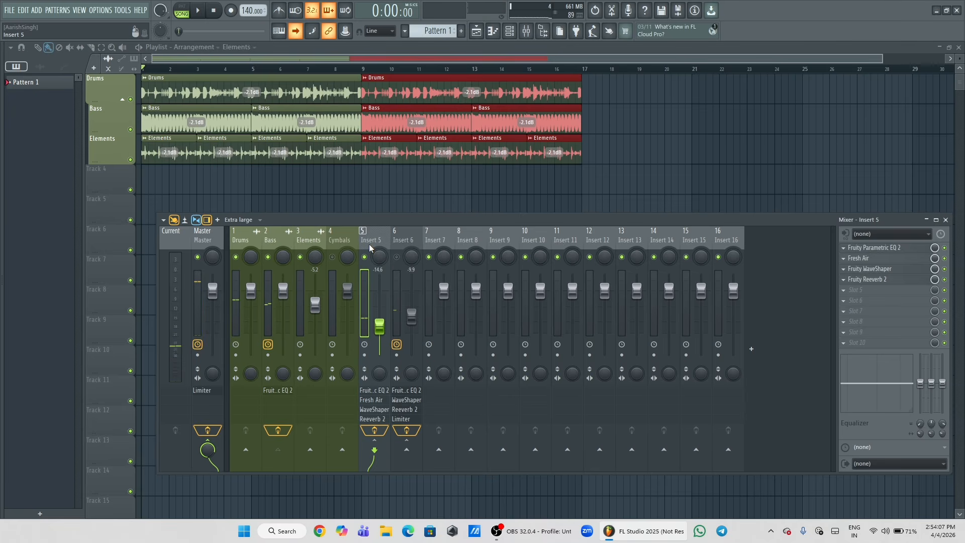
- Lower the low-pass band of Insert 5's Fruity Parametric EQ 2 to about 9.5 kHz and close the plugin
{"action": "left_click", "coordinate": [897, 254]}
{"action": "mouse_move", "coordinate": [336, 259]}
{"action": "left_mouse_down"}
{"action": "mouse_move", "coordinate": [323, 270]}
{"action": "mouse_move", "coordinate": [318, 259]}
{"action": "left_mouse_up"}
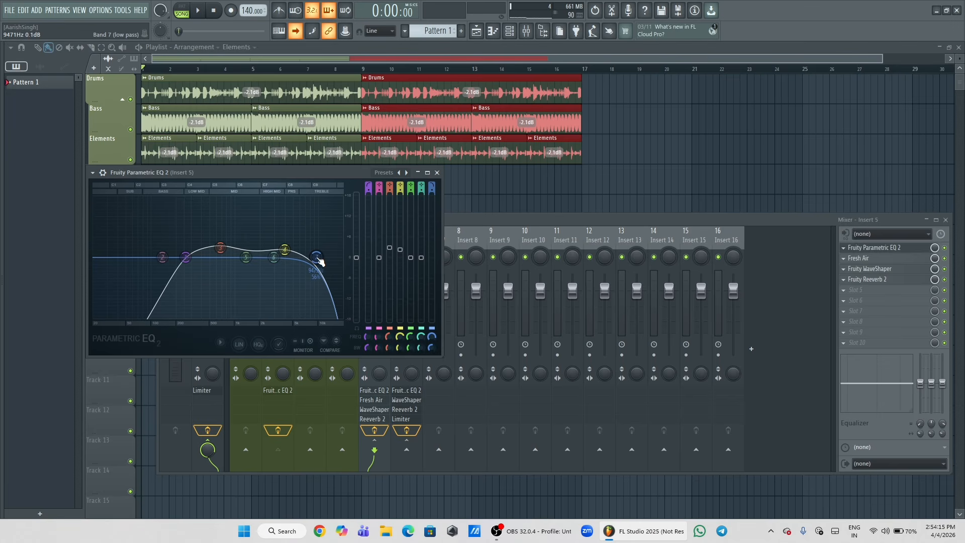
{"action": "left_click_drag", "start_coordinate": [320, 261], "coordinate": [319, 262]}
{"action": "left_click", "coordinate": [436, 172]}
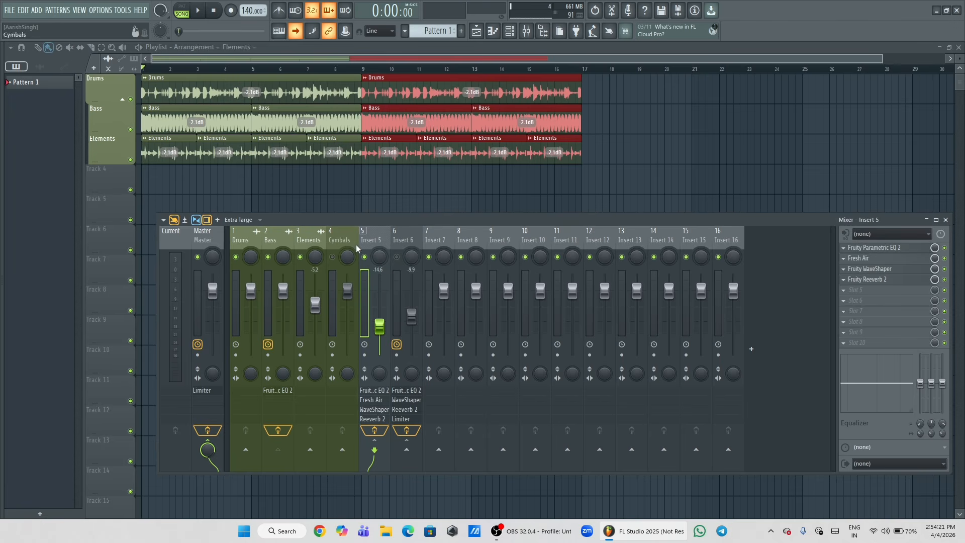
- Unmute Insert 6 and view its Fruity WaveShaper curve before closing the plugin
{"action": "left_click", "coordinate": [400, 243]}
{"action": "left_click", "coordinate": [397, 257]}
{"action": "left_click", "coordinate": [904, 259]}
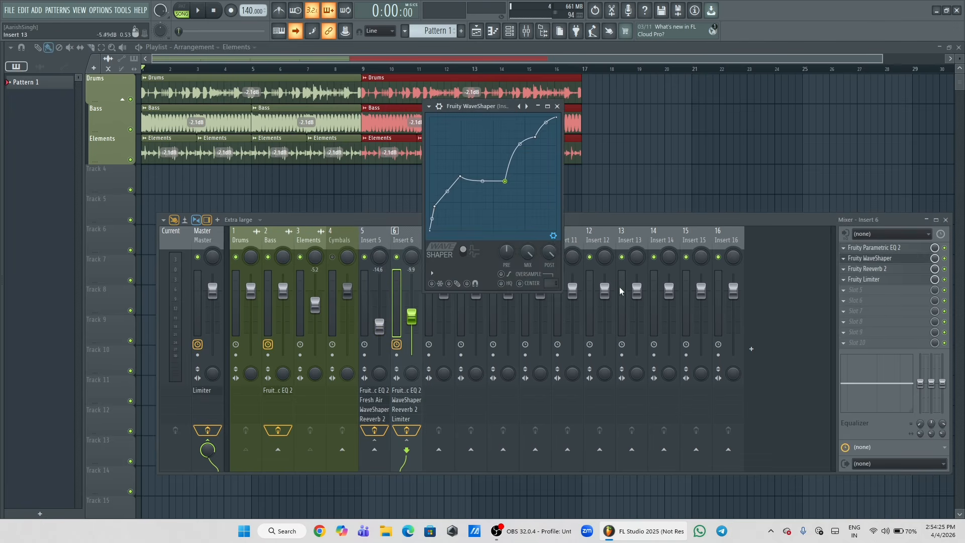
{"action": "left_click", "coordinate": [558, 107]}
- Lower the low-pass band of Insert 6's Fruity Parametric EQ 2 to about 11.3 kHz with a 60% bandwidth
{"action": "left_click", "coordinate": [888, 249]}
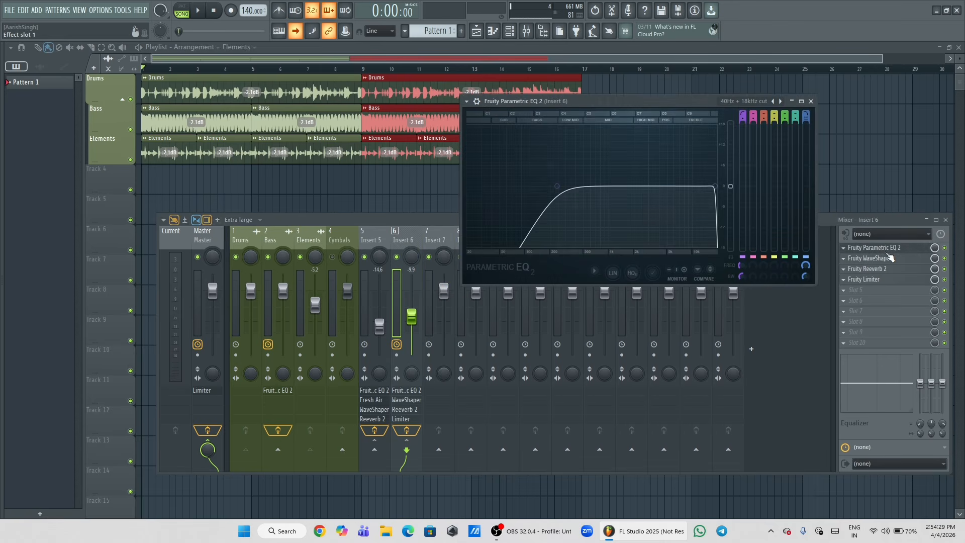
{"action": "scroll", "coordinate": [716, 199], "scroll_direction": "down", "scroll_amount": 3}
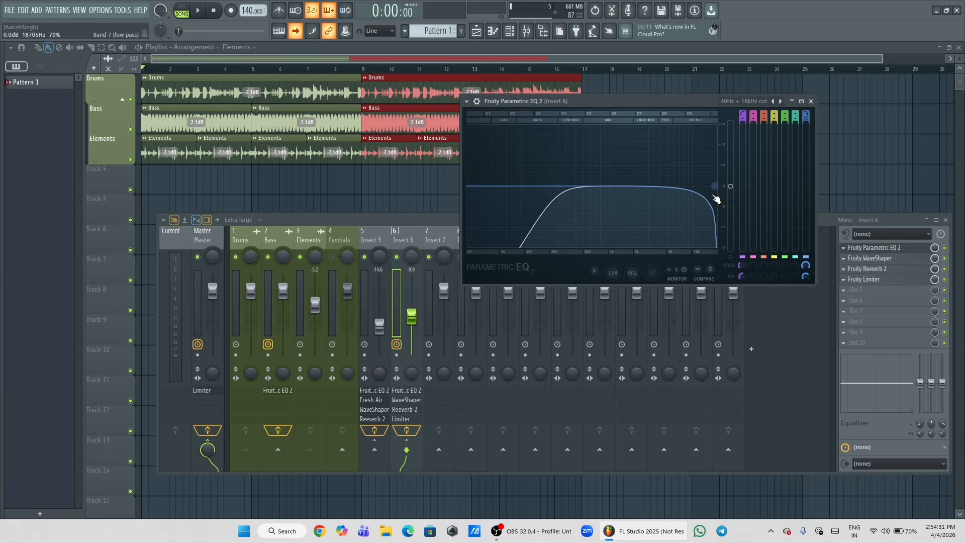
{"action": "left_click_drag", "start_coordinate": [716, 199], "coordinate": [704, 199]}
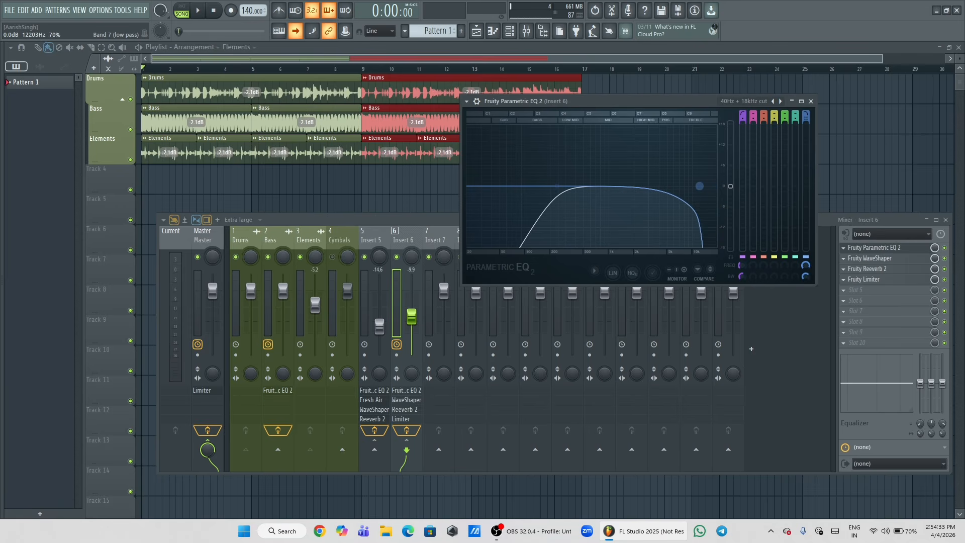
{"action": "scroll", "coordinate": [703, 189], "scroll_direction": "up", "scroll_amount": 2}
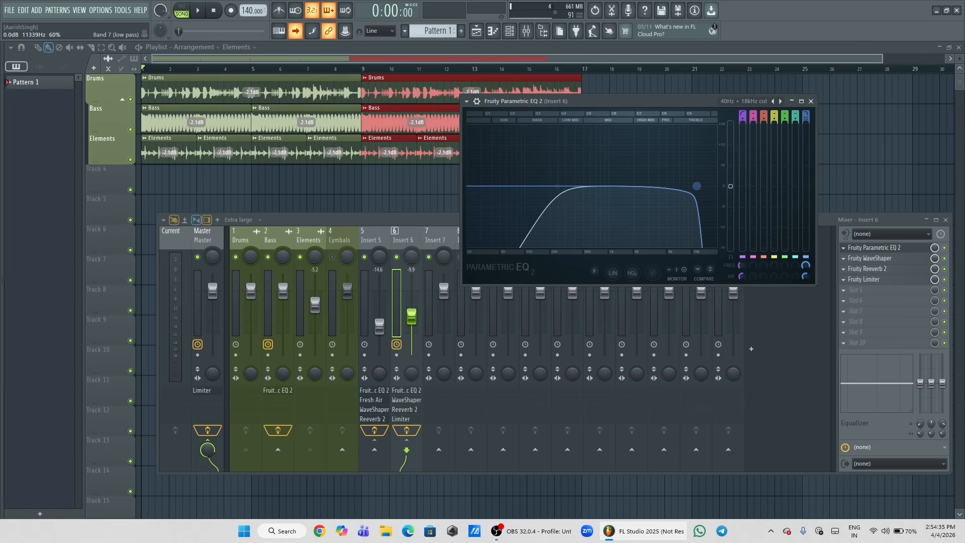
- Lower Insert 6's low-pass frequency further, set the band's order to 2 for a gentler slope, and close the EQ
{"action": "left_click_drag", "start_coordinate": [696, 186], "coordinate": [690, 186]}
{"action": "right_click", "coordinate": [682, 186]}
{"action": "mouse_move", "coordinate": [706, 222]}
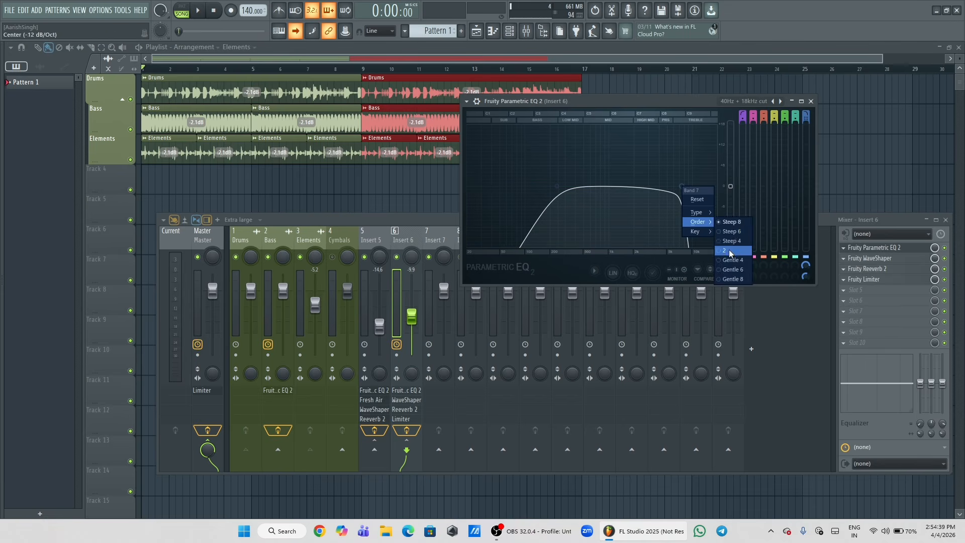
{"action": "left_click", "coordinate": [729, 250]}
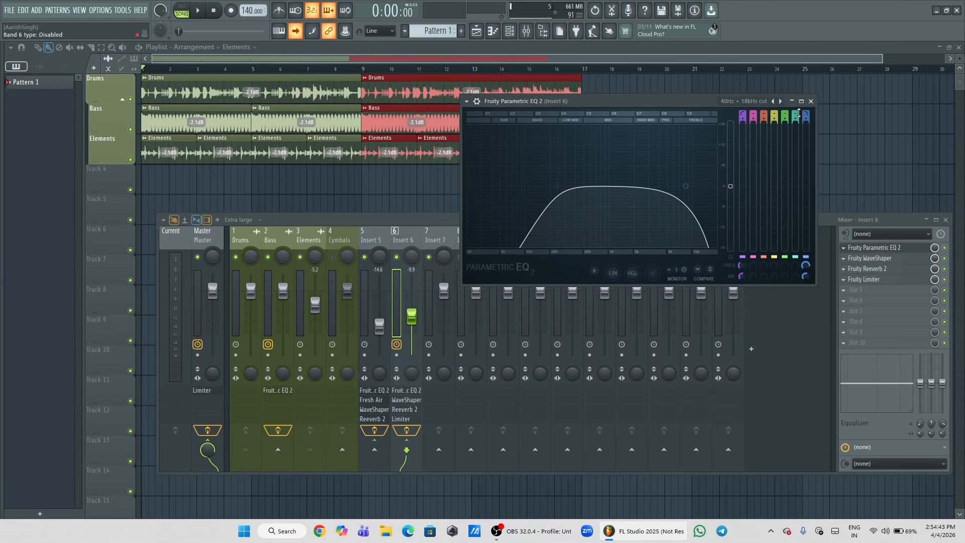
{"action": "left_click", "coordinate": [811, 101]}
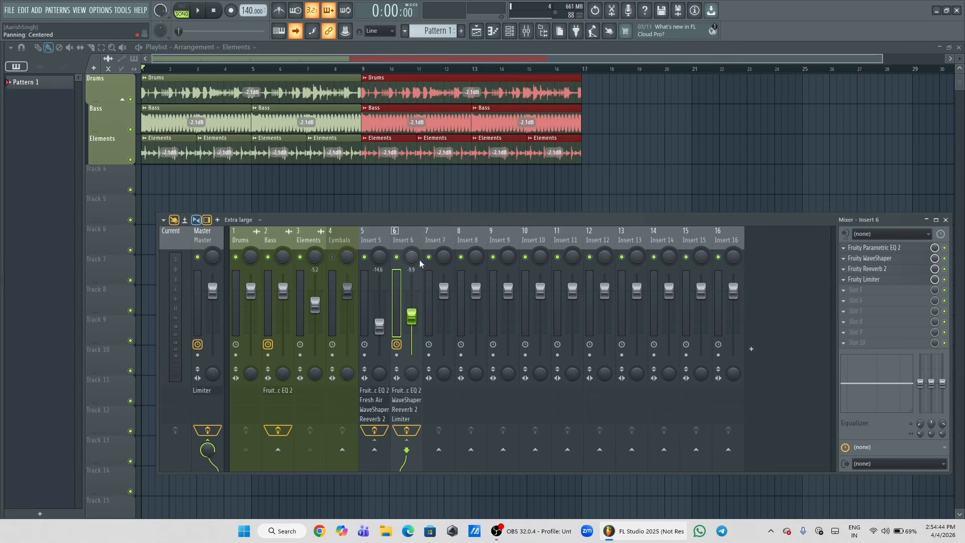
- Mute Inserts 5 and 6, play the arrangement, and unmute both during playback to compare the mix with and without parallel processing
{"action": "left_click", "coordinate": [365, 257]}
{"action": "left_click", "coordinate": [397, 257]}
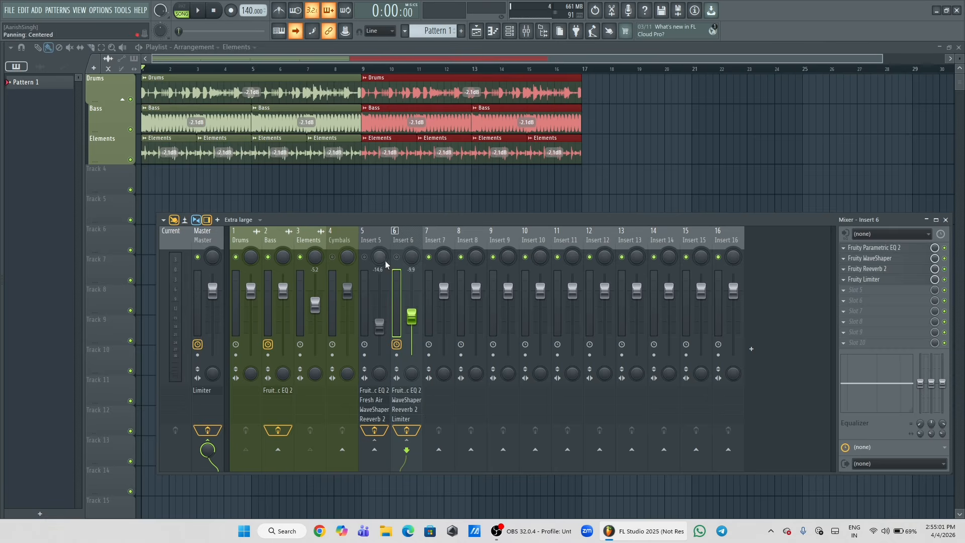
{"action": "key", "text": "space"}
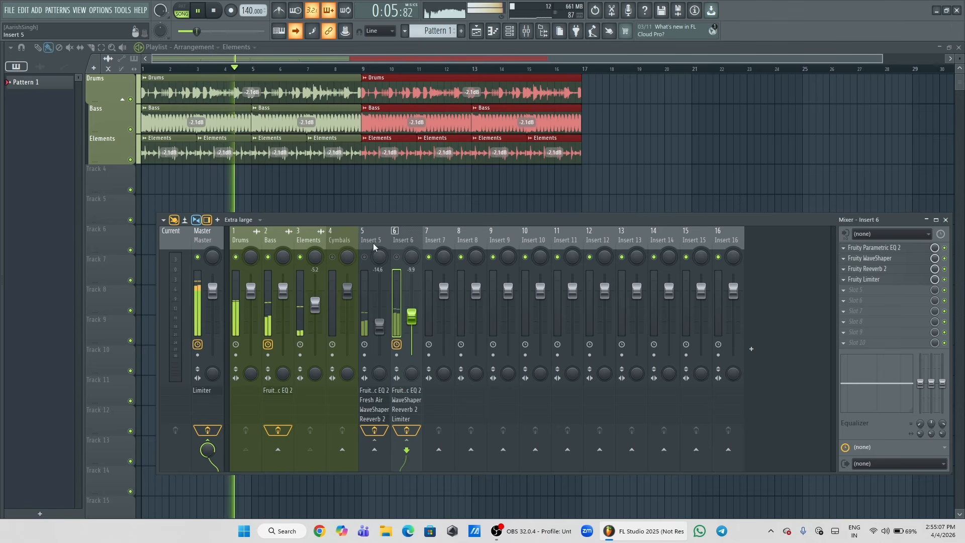
{"action": "left_click", "coordinate": [365, 257]}
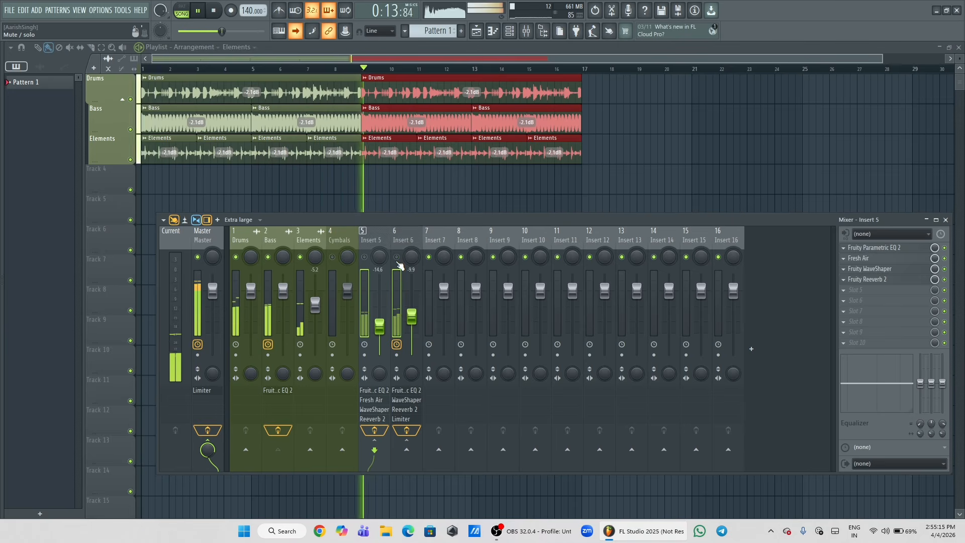
{"action": "left_click", "coordinate": [397, 259]}
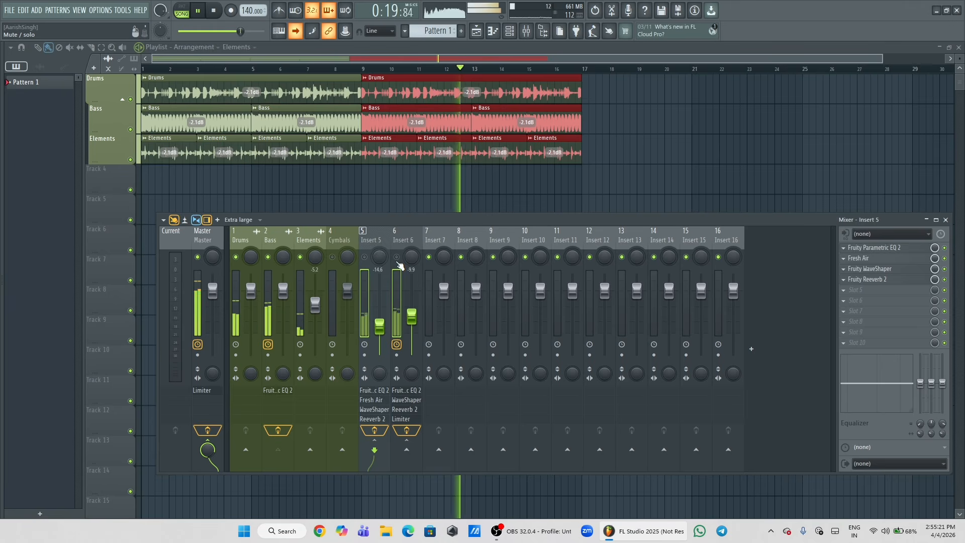
{"action": "left_click", "coordinate": [397, 259]}
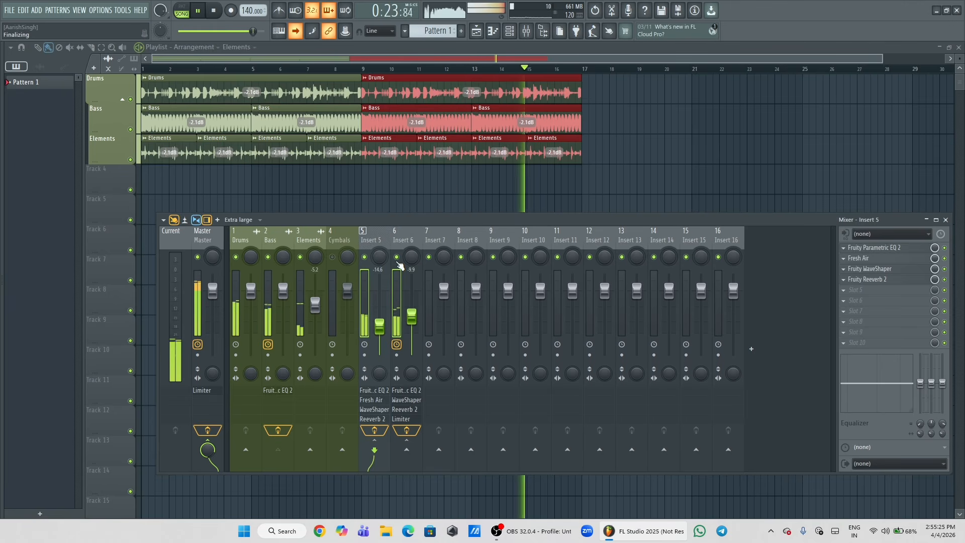
{"action": "key", "text": "space"}
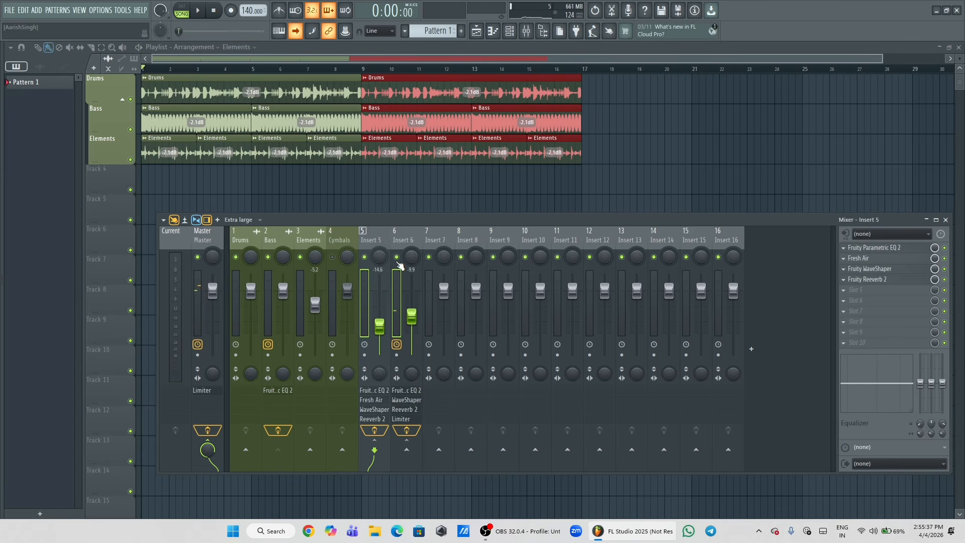
- Load Youlean Loudness Meter 2 into effect slot 8 of the Master track
{"action": "left_click", "coordinate": [221, 291]}
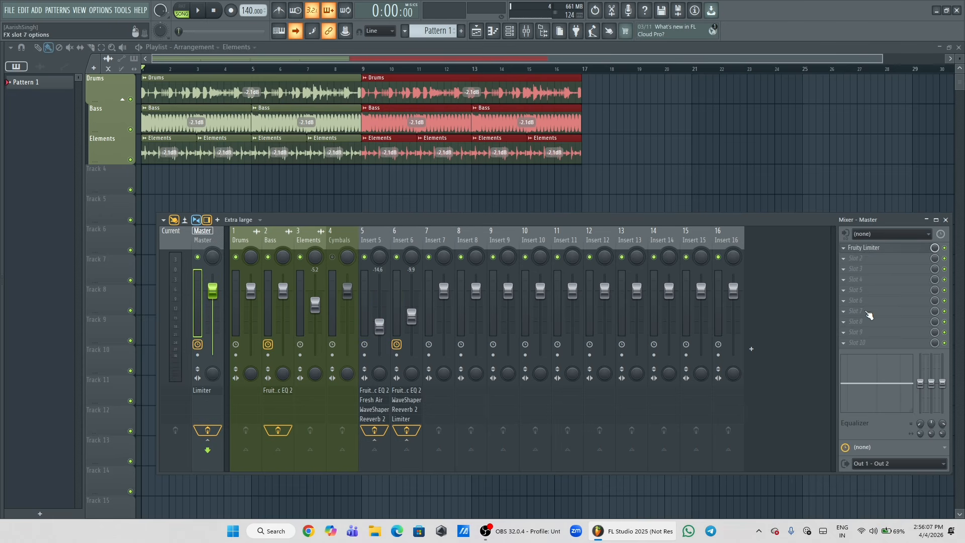
{"action": "left_click", "coordinate": [874, 321]}
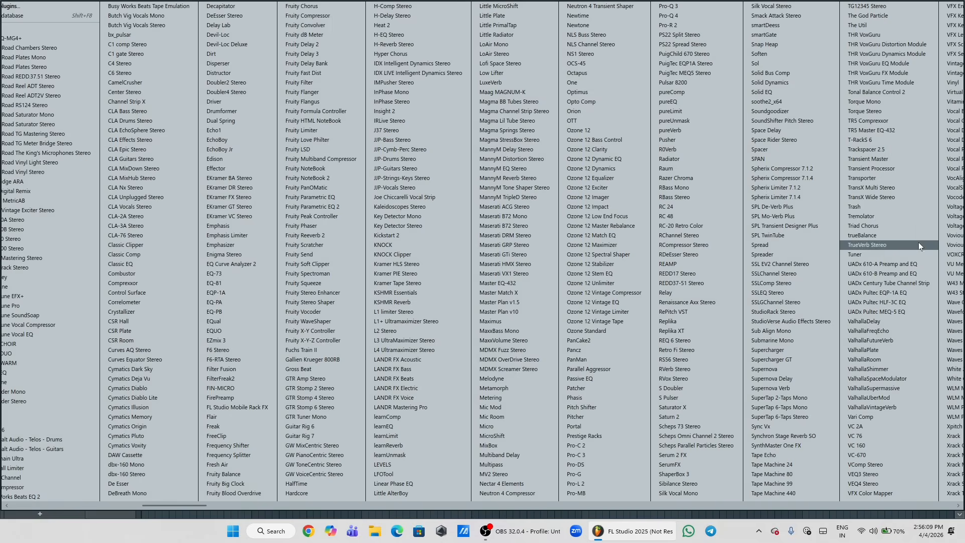
{"action": "scroll", "coordinate": [925, 210], "scroll_direction": "right", "scroll_amount": 2}
{"action": "scroll", "coordinate": [922, 202], "scroll_direction": "right", "scroll_amount": 1}
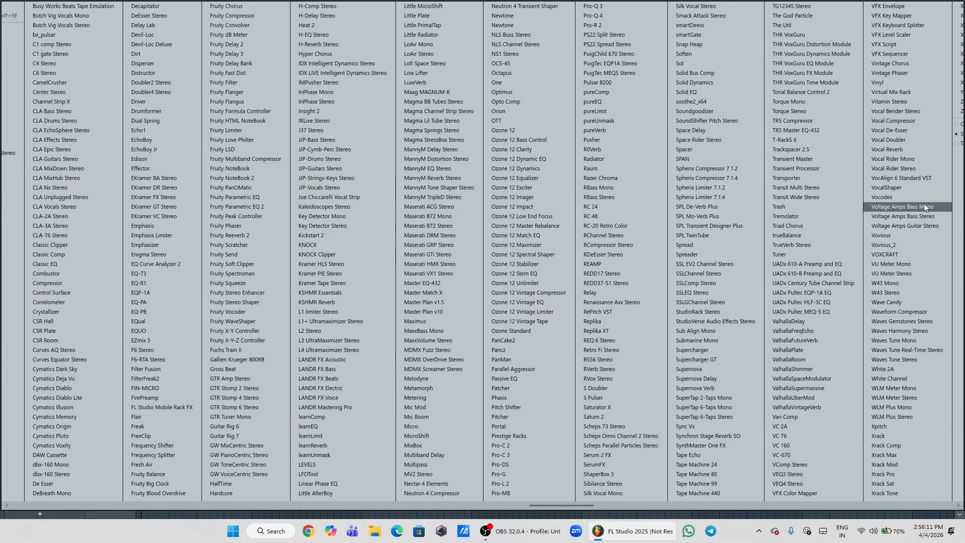
{"action": "scroll", "coordinate": [933, 171], "scroll_direction": "right", "scroll_amount": 1}
{"action": "left_click", "coordinate": [941, 92]}
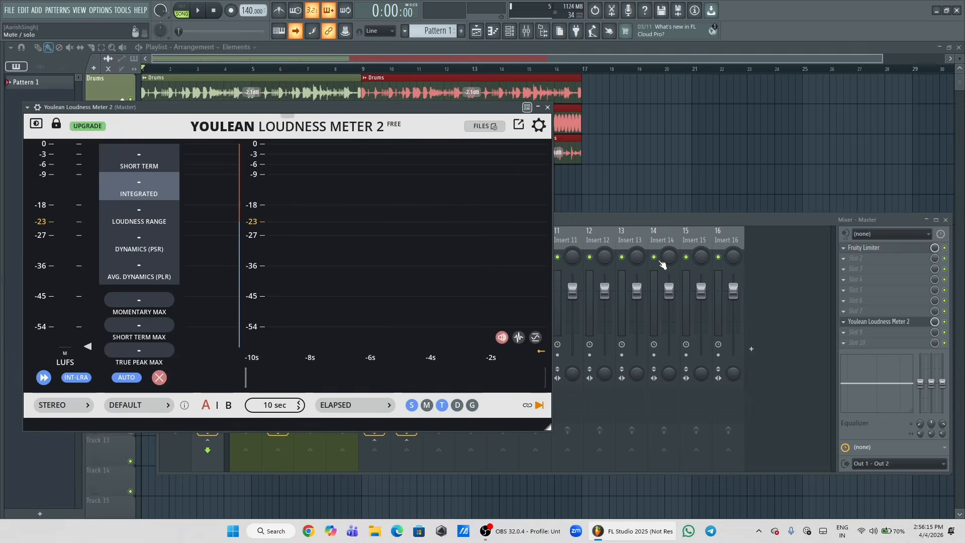
- Arrange the loudness meter and a narrowed mixer side by side, and mute Inserts 5 and 6
{"action": "left_click_drag", "start_coordinate": [461, 107], "coordinate": [554, 224]}
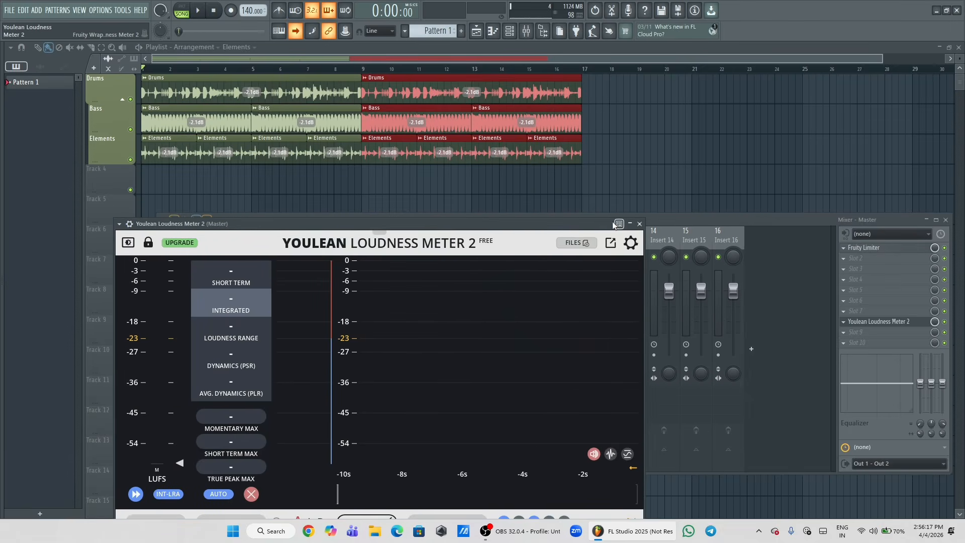
{"action": "left_click", "coordinate": [668, 220]}
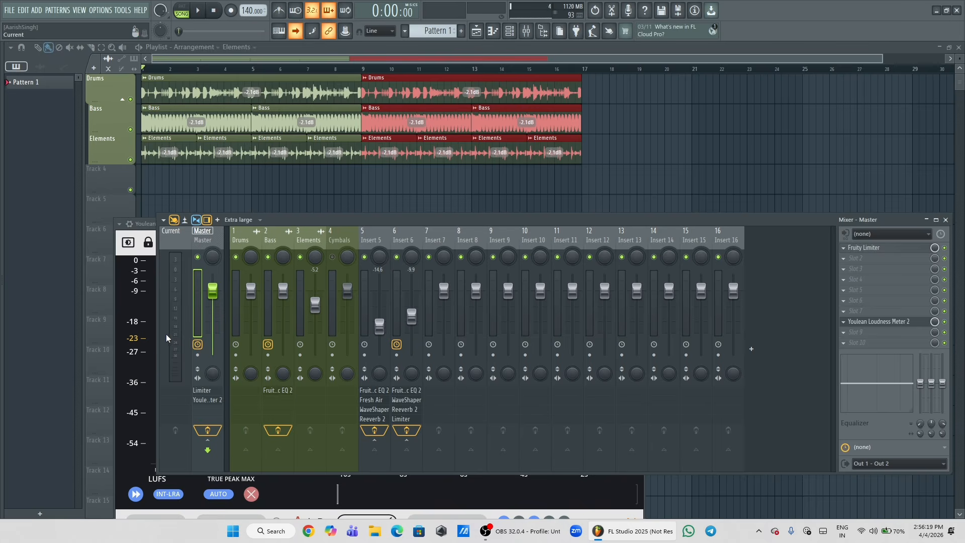
{"action": "left_click_drag", "start_coordinate": [158, 357], "coordinate": [561, 376]}
{"action": "left_click", "coordinate": [779, 238]}
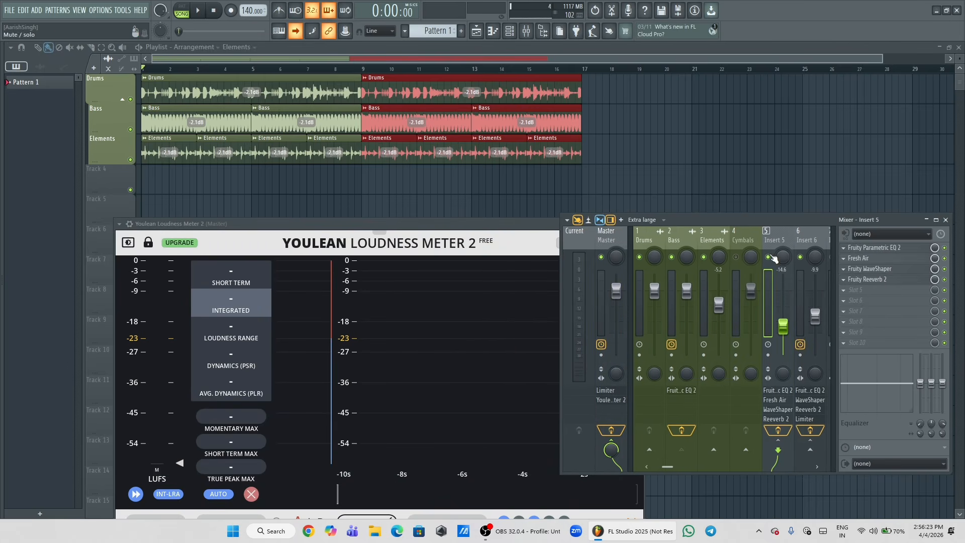
{"action": "left_click", "coordinate": [806, 239], "text": "ctrl+shift"}
{"action": "left_click", "coordinate": [800, 257]}
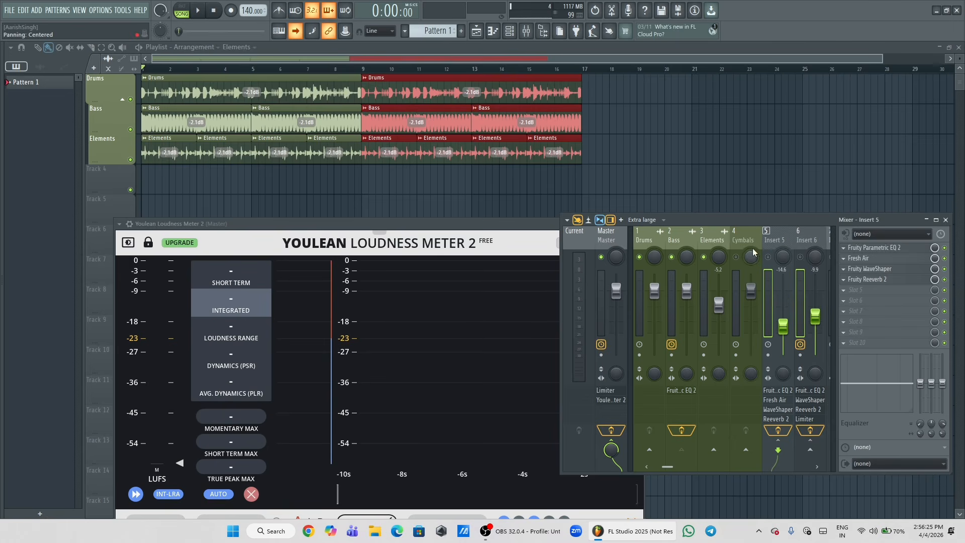
{"action": "left_click_drag", "start_coordinate": [471, 227], "coordinate": [385, 184]}
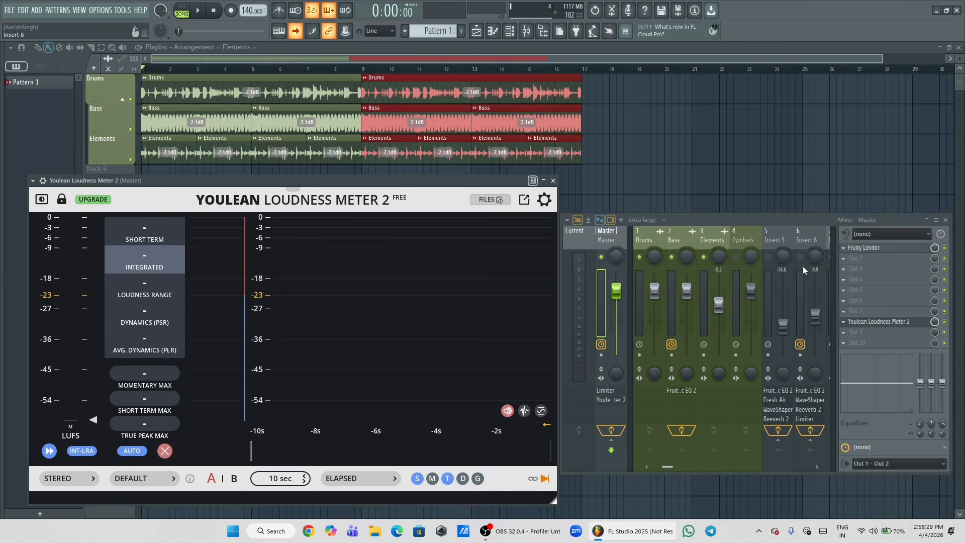
- Play the arrangement and measure its integrated loudness without the parallel inserts, clearing the meter's readings after playback starts
{"action": "key", "text": "space"}
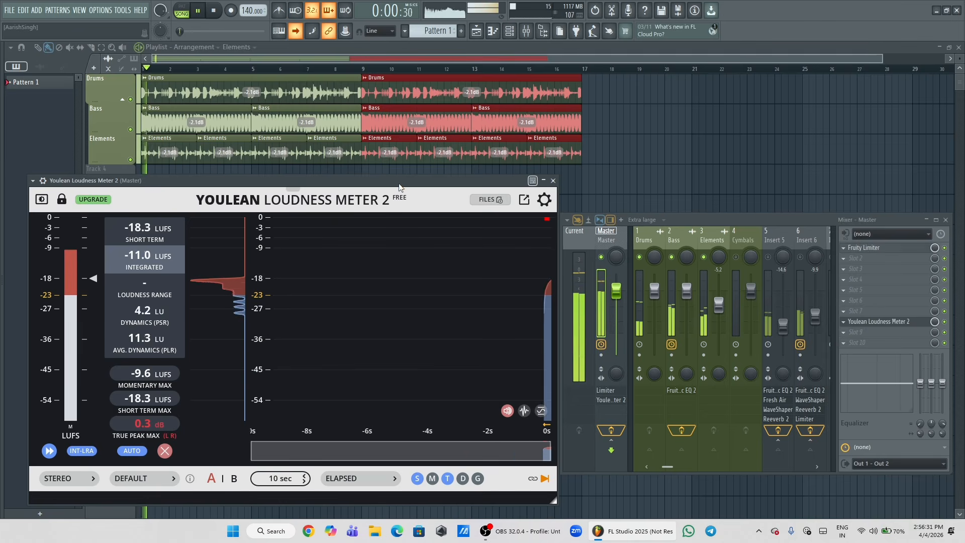
{"action": "left_click", "coordinate": [165, 451]}
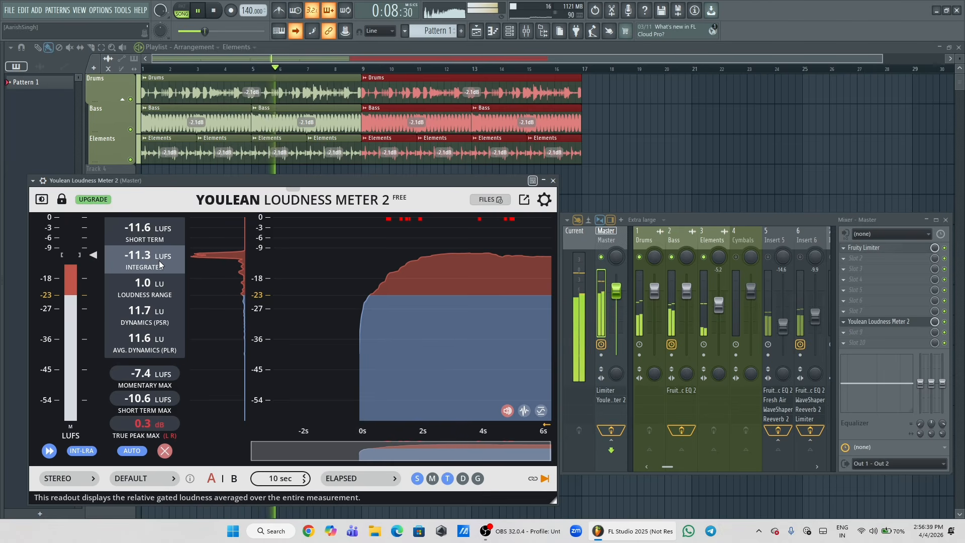
{"action": "key", "text": "space"}
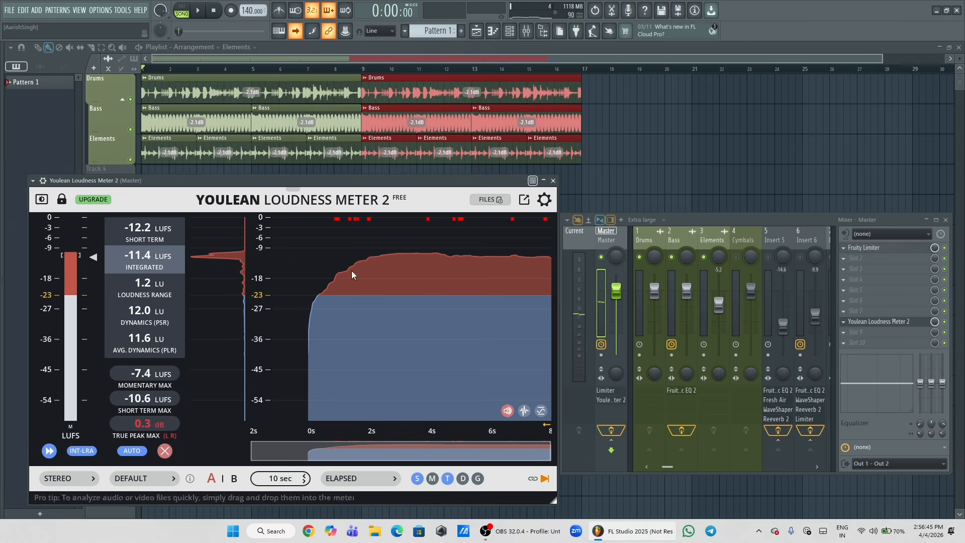
- Unmute Inserts 5 and 6, measure the loudness again from cleared readings during playback, and close the meter
{"action": "left_click", "coordinate": [768, 257]}
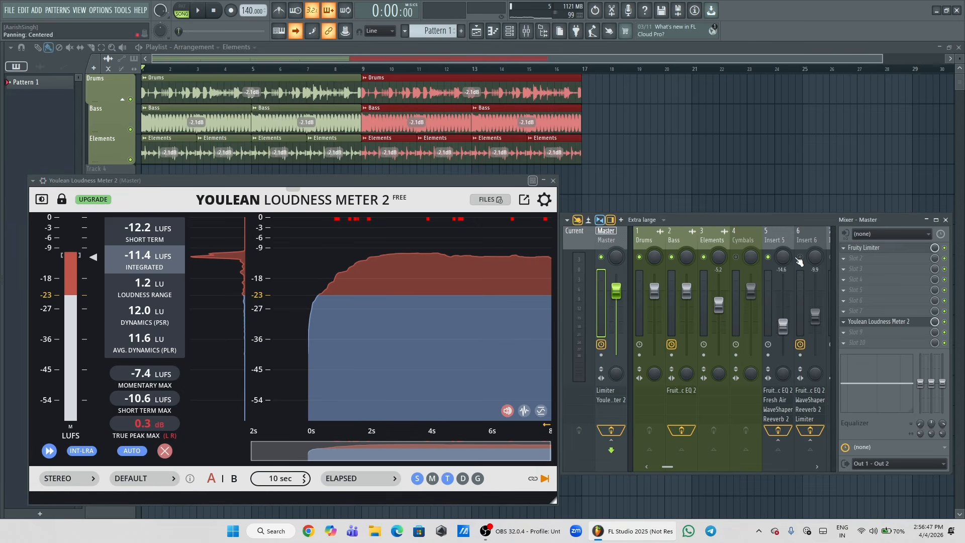
{"action": "left_click", "coordinate": [800, 257]}
{"action": "key", "text": "space"}
{"action": "left_click", "coordinate": [165, 450]}
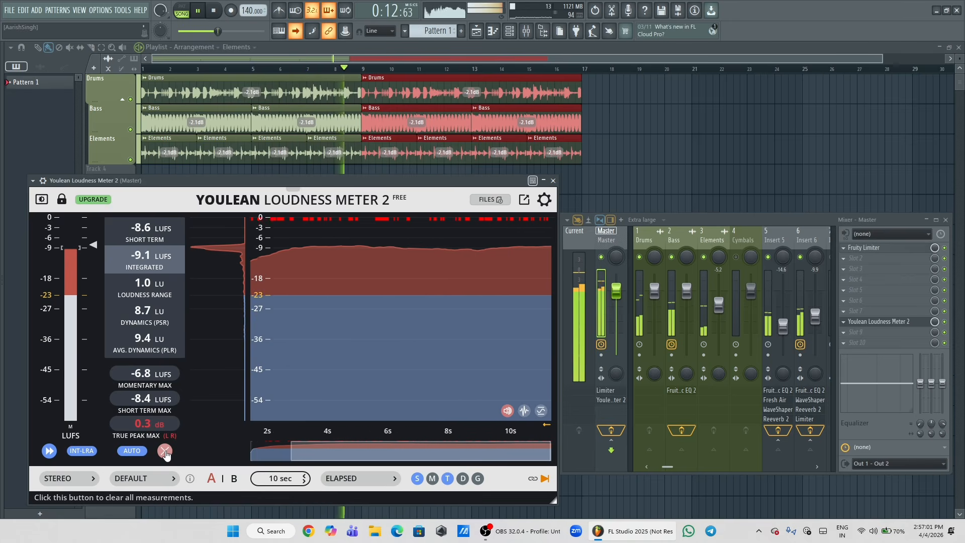
{"action": "key", "text": "space"}
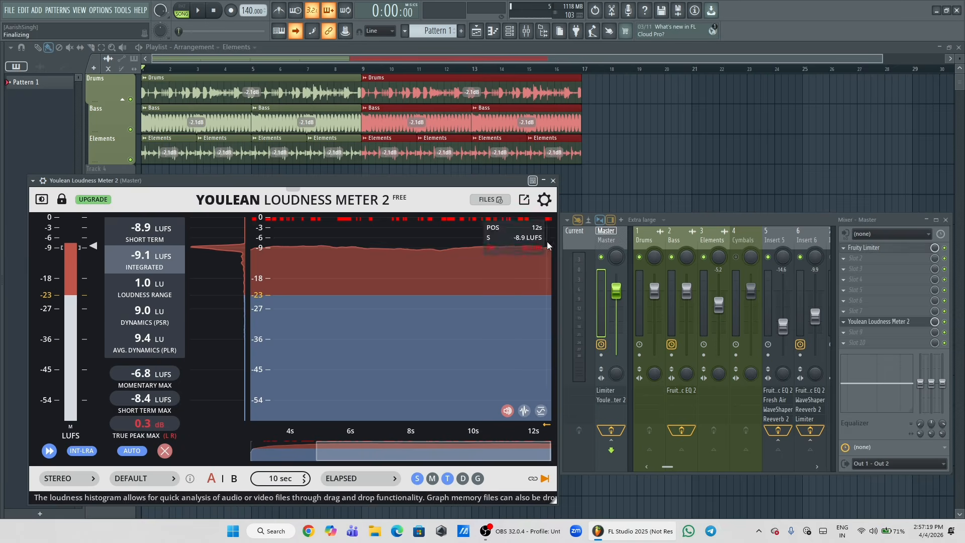
{"action": "left_click", "coordinate": [554, 181]}
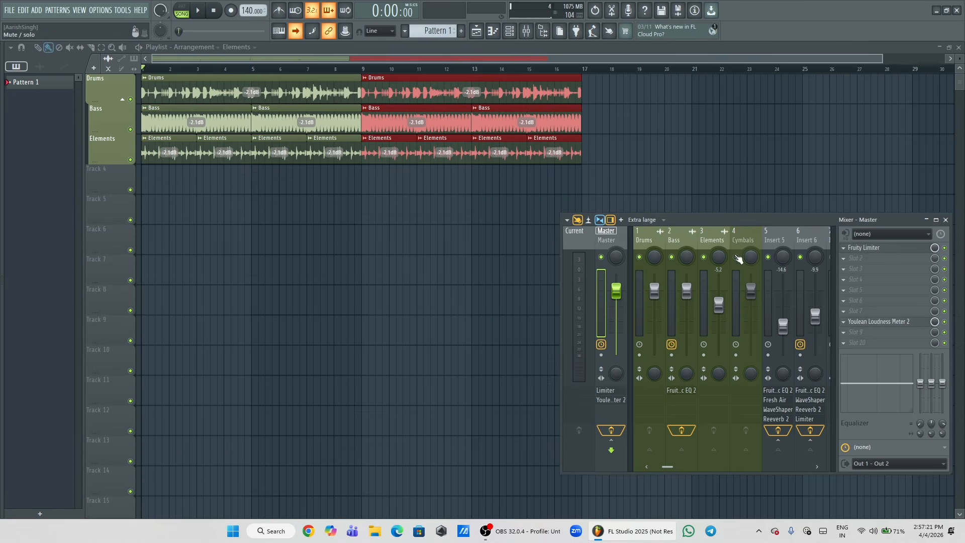
- Review the routing and effect chains of Bass, Insert 5, Drums, Master and Insert 6 in the mixer
{"action": "left_click", "coordinate": [678, 241]}
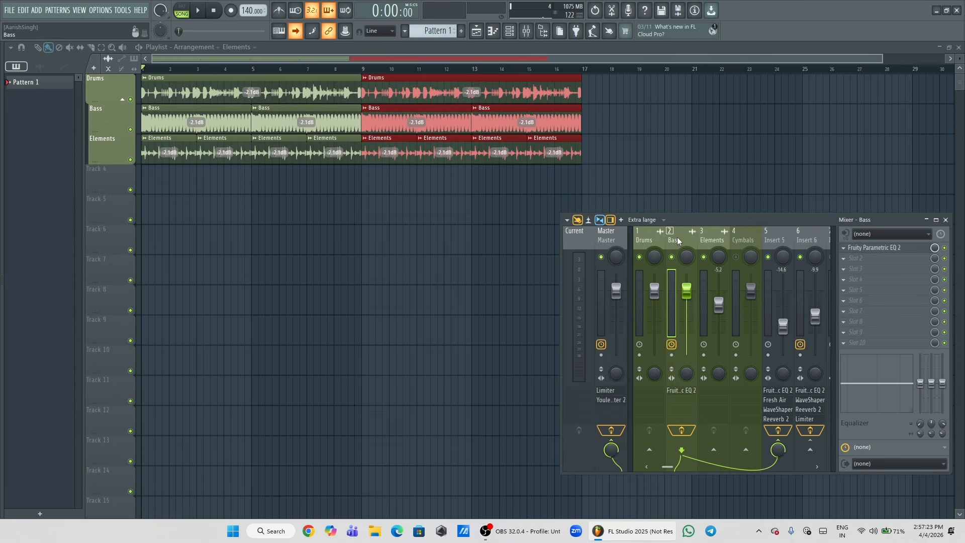
{"action": "left_click", "coordinate": [780, 243]}
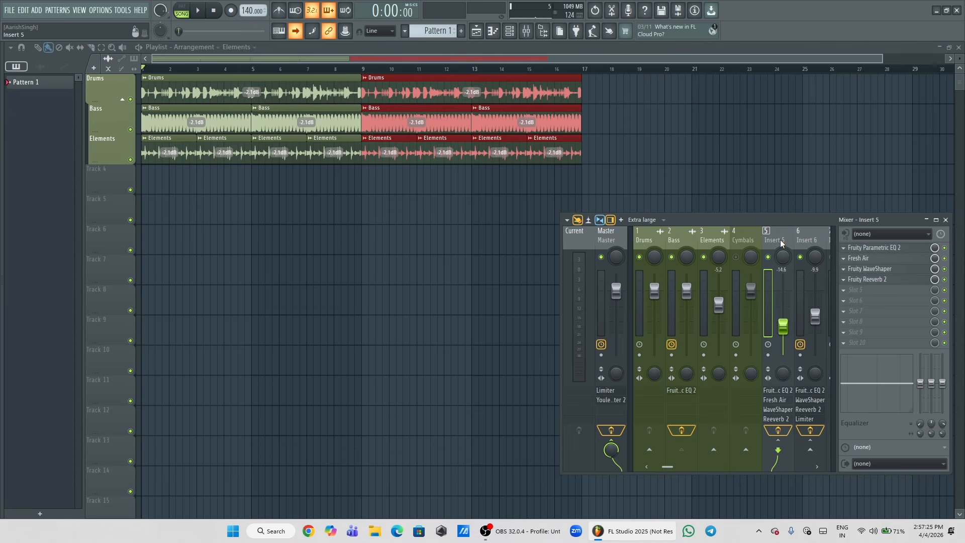
{"action": "left_click", "coordinate": [656, 240]}
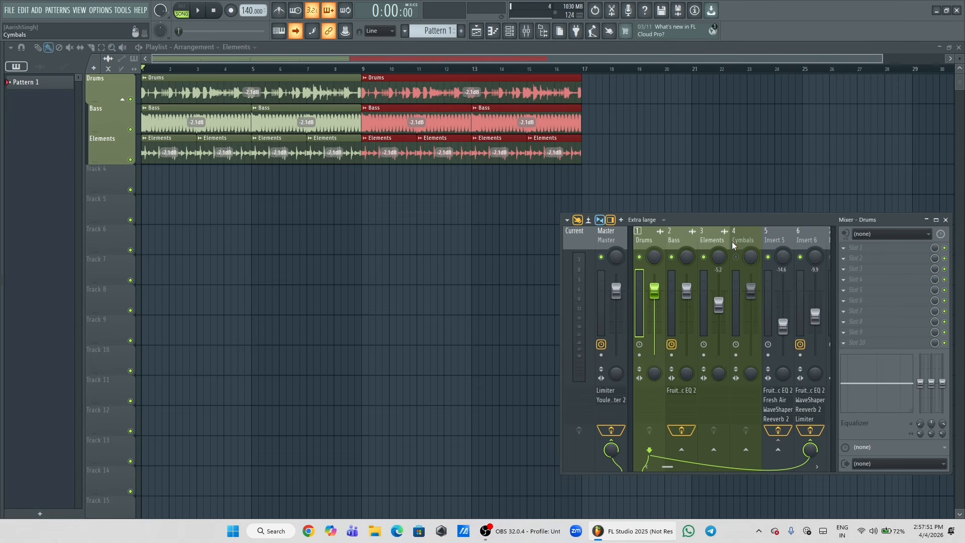
{"action": "left_click", "coordinate": [610, 240]}
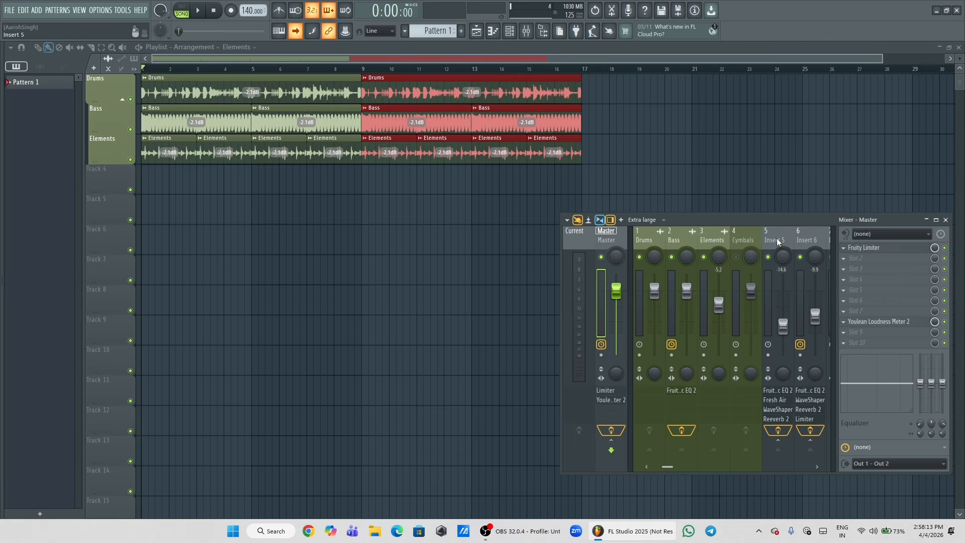
{"action": "left_click", "coordinate": [802, 243]}
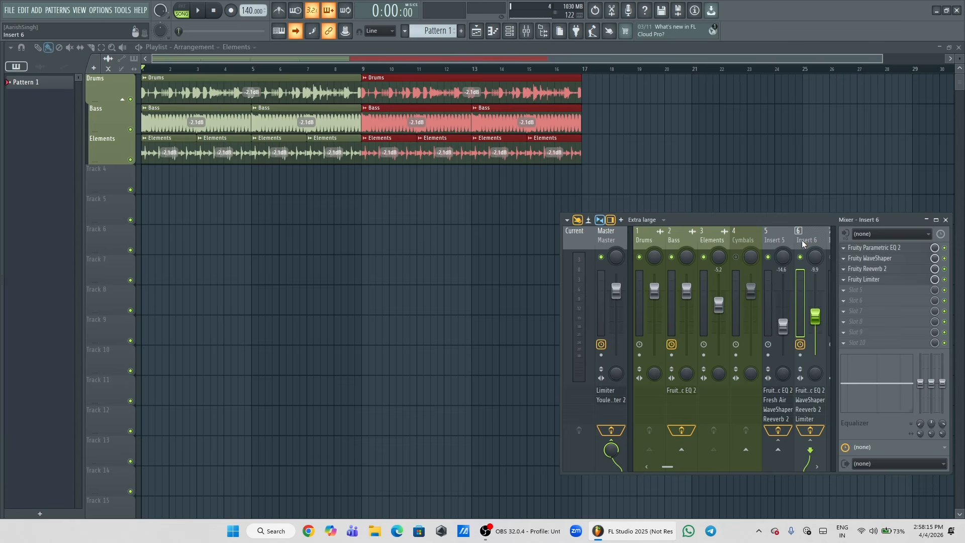